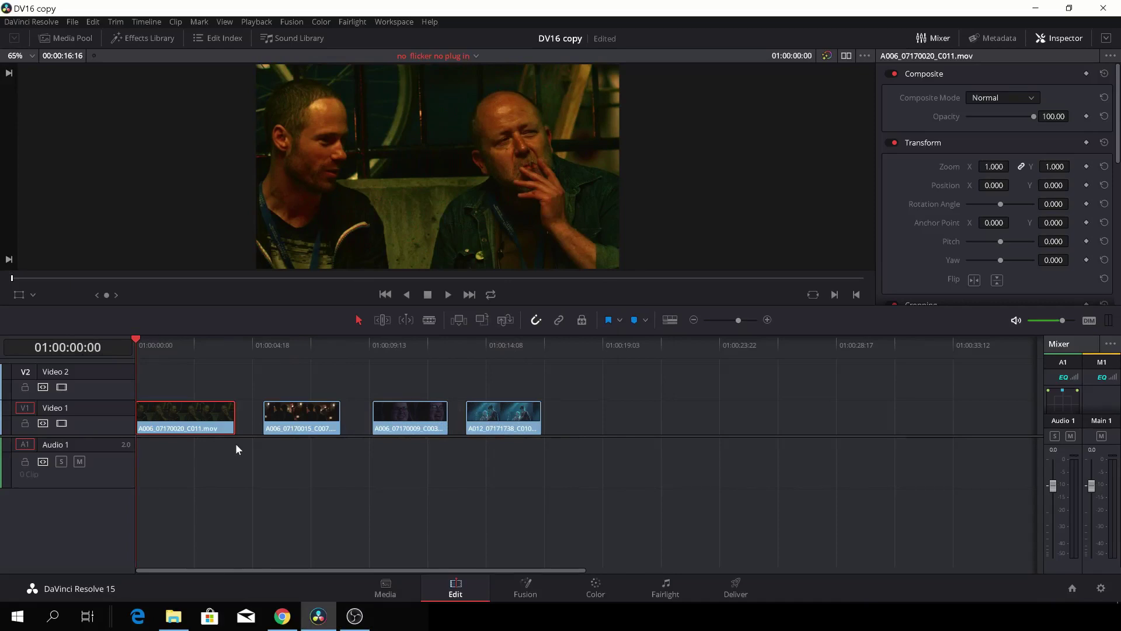
Play the timeline to check the flicker, then return the playhead to the start.
key(space)
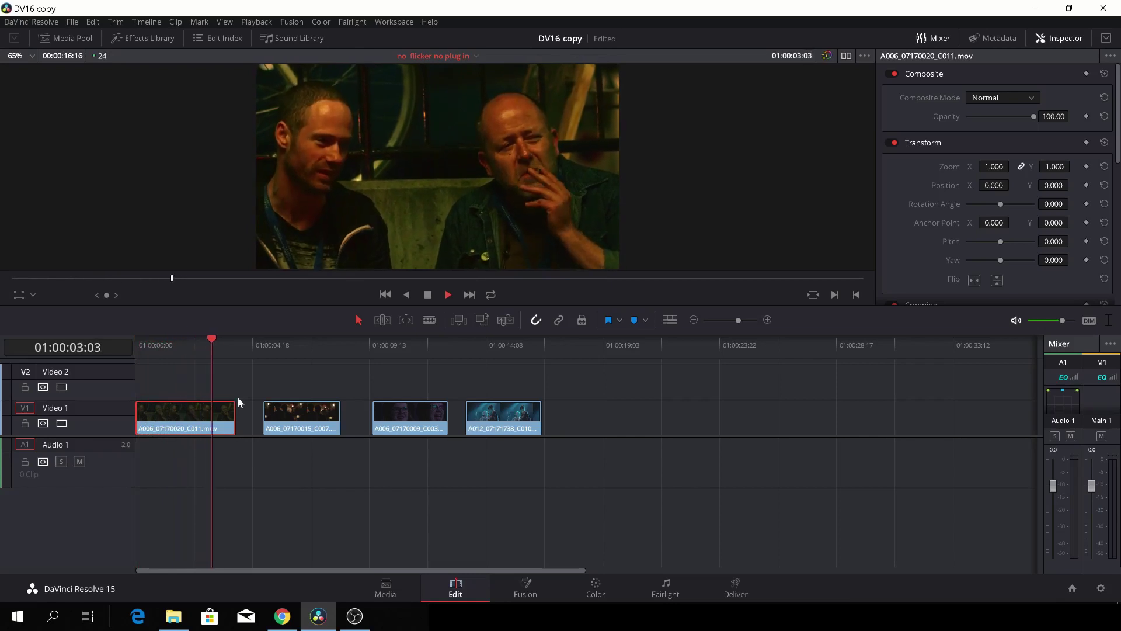
key(space)
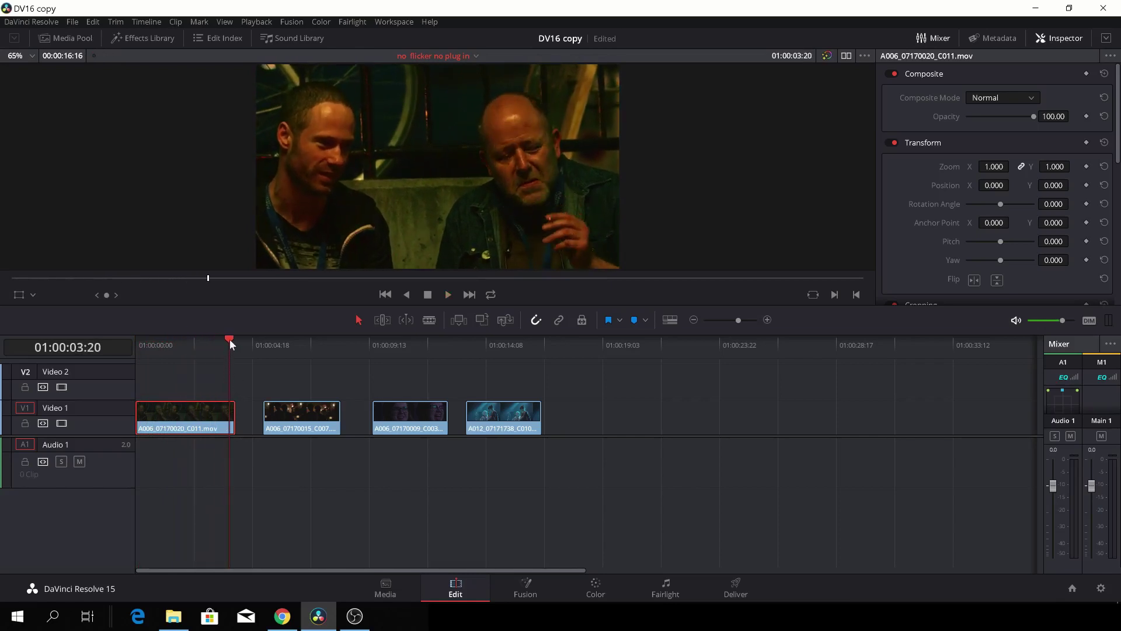
drag(230, 339, 129, 349)
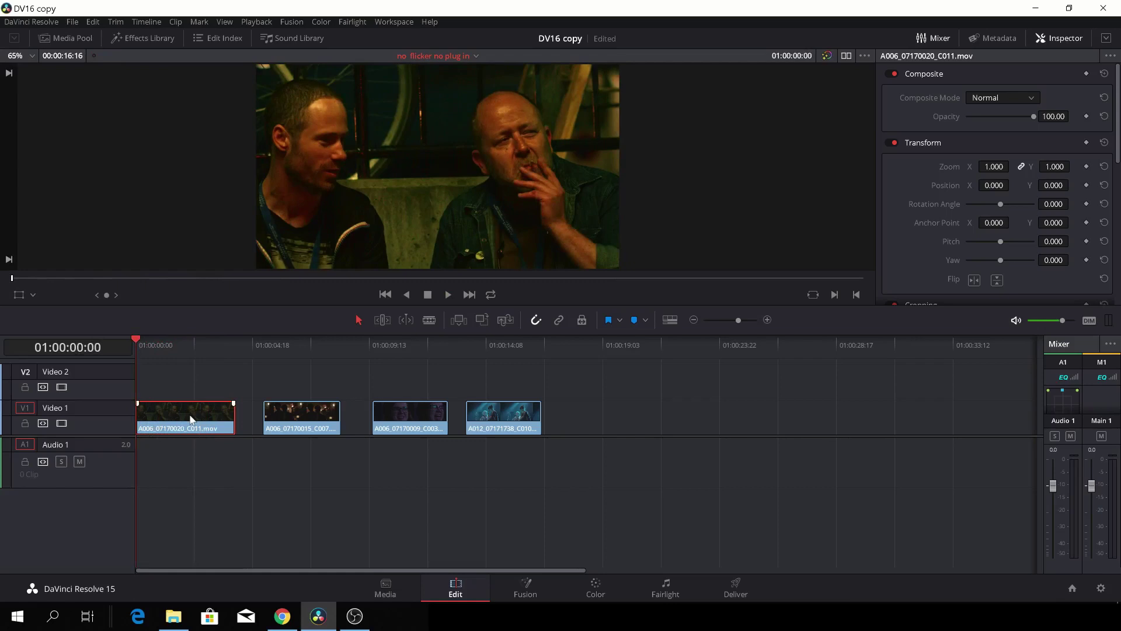
Copy clip A006_07170020_C011.mov onto Video 2 and shift the copy one frame later.
drag(191, 418, 185, 395)
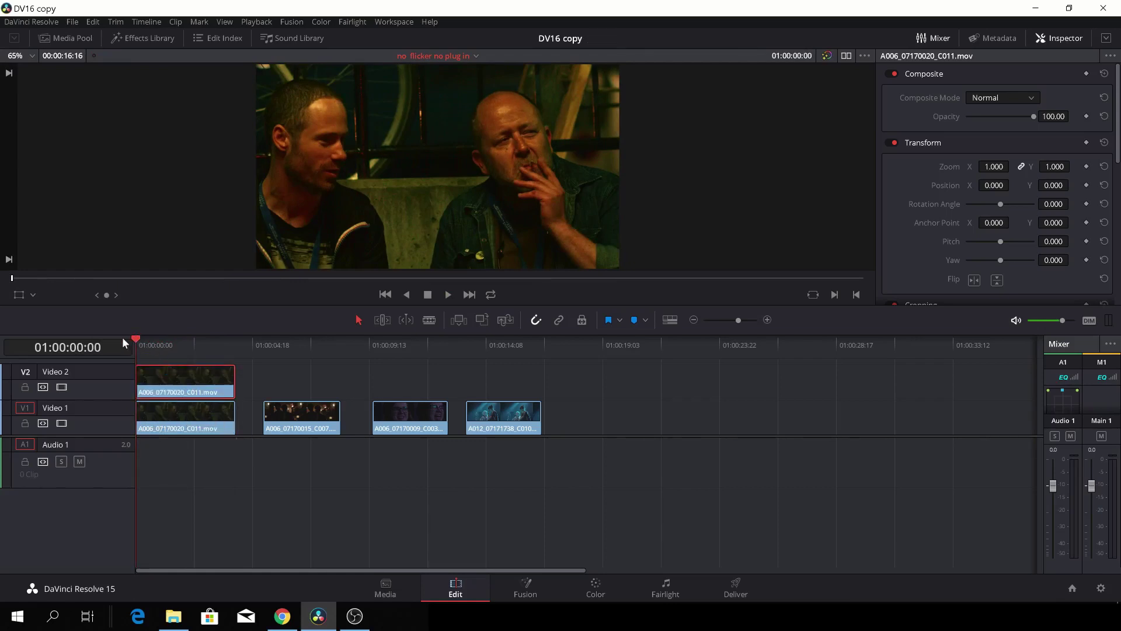
key(Right)
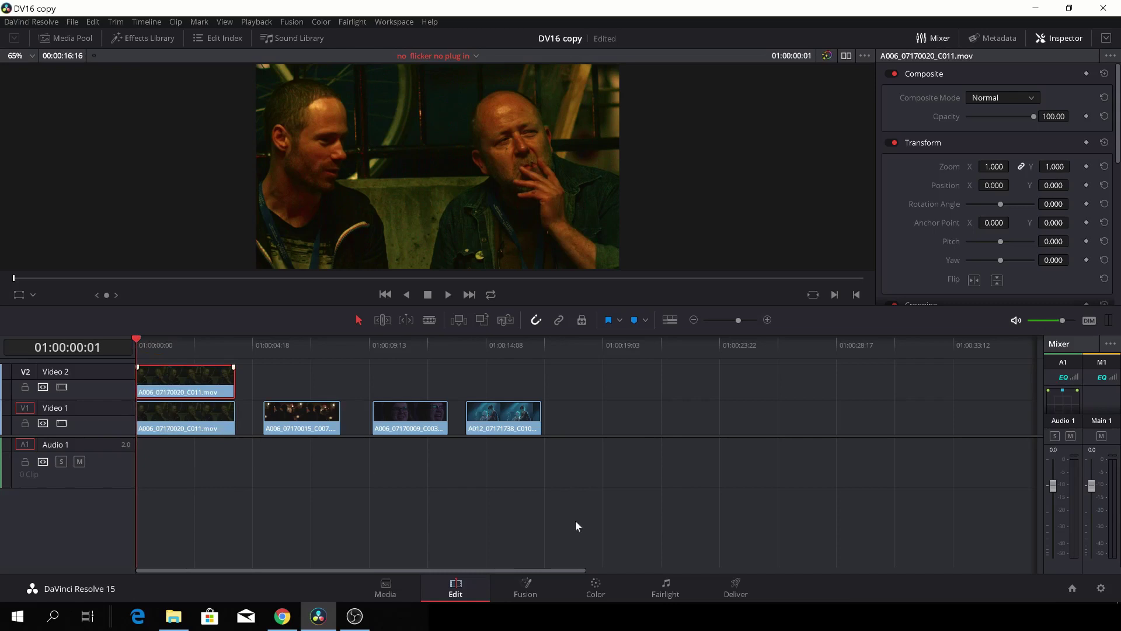
drag(739, 320, 746, 321)
drag(163, 386, 167, 380)
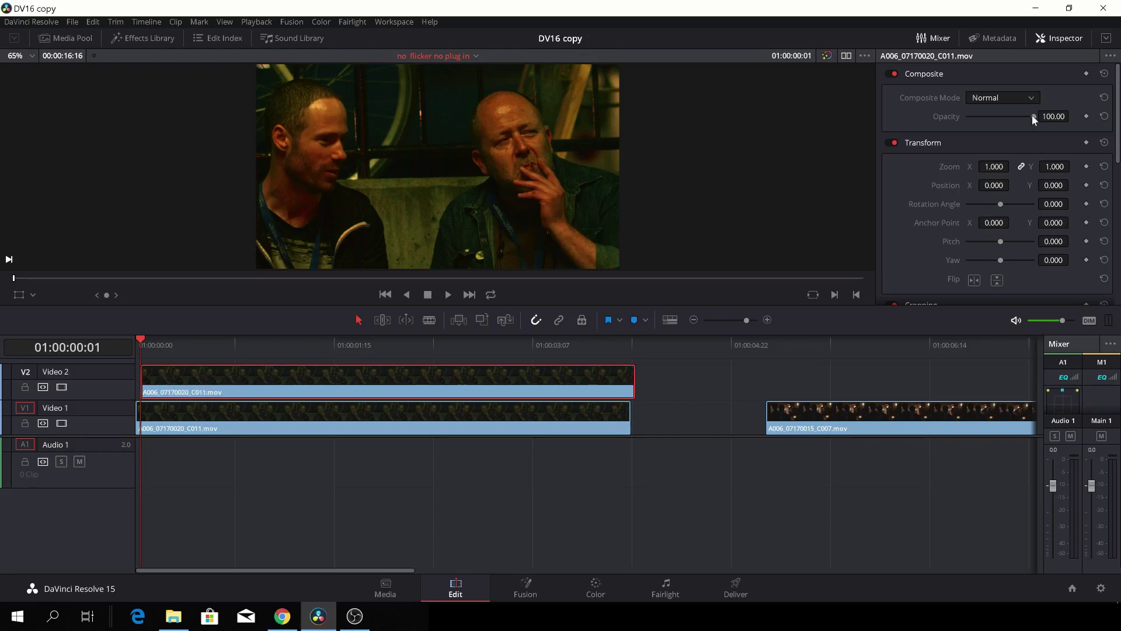
Change the Video 2 copy's Inspector Opacity from 100 to 50 and play back the blend.
click(1053, 117)
key(BackSpace)
key(BackSpace)
key(BackSpace)
text(50)
key(Return)
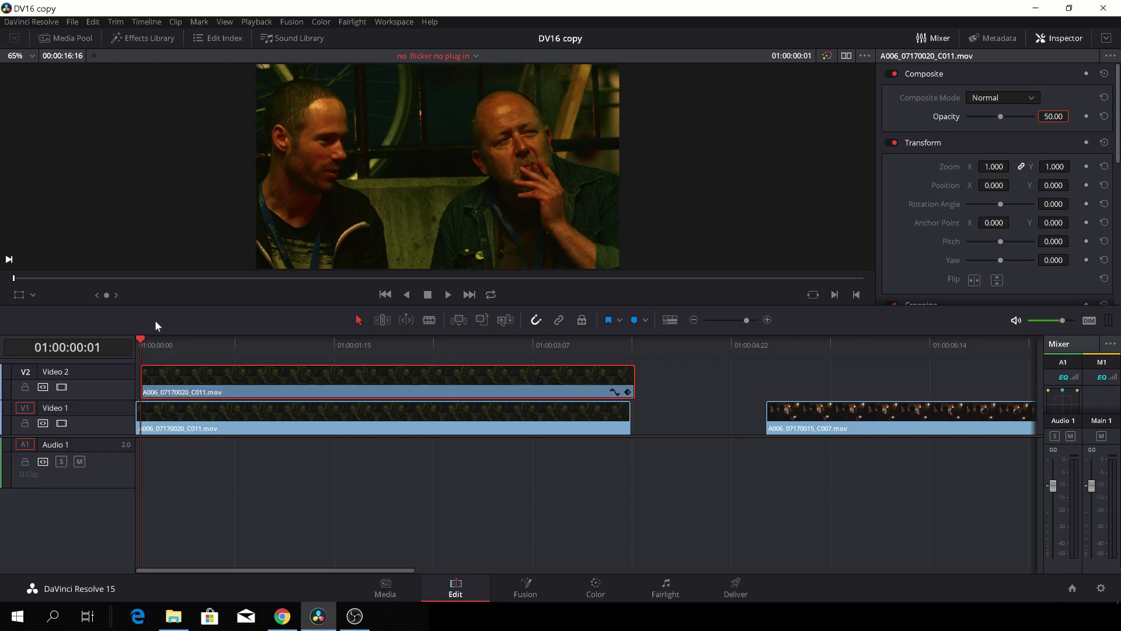
click(138, 338)
key(space)
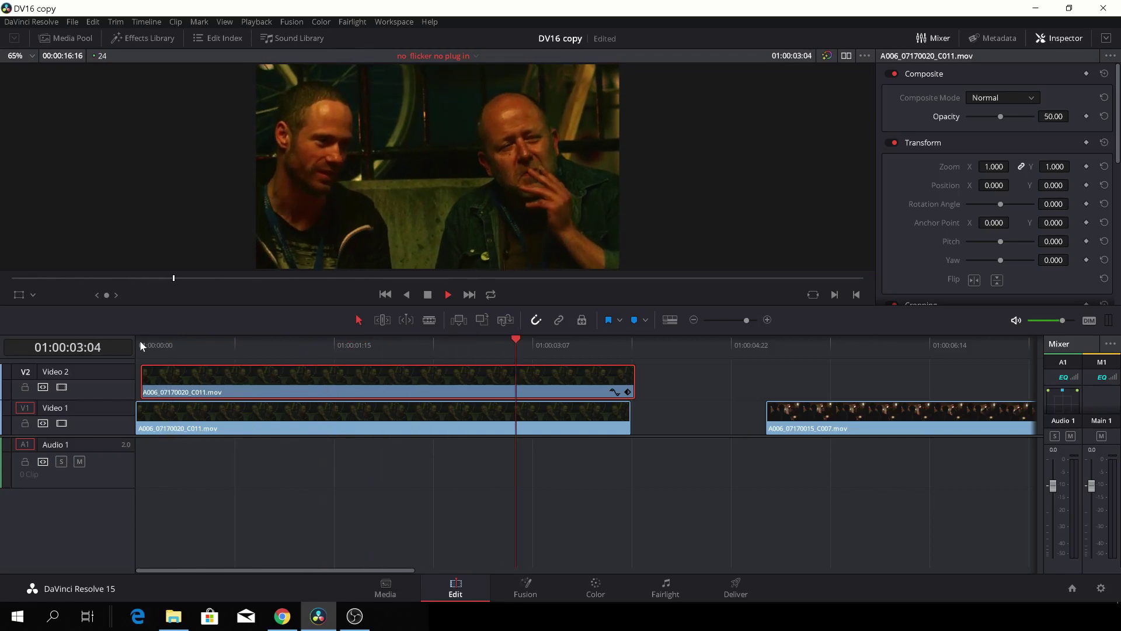
Compare playback with the Video 2 copy disabled and re-enabled.
click(156, 349)
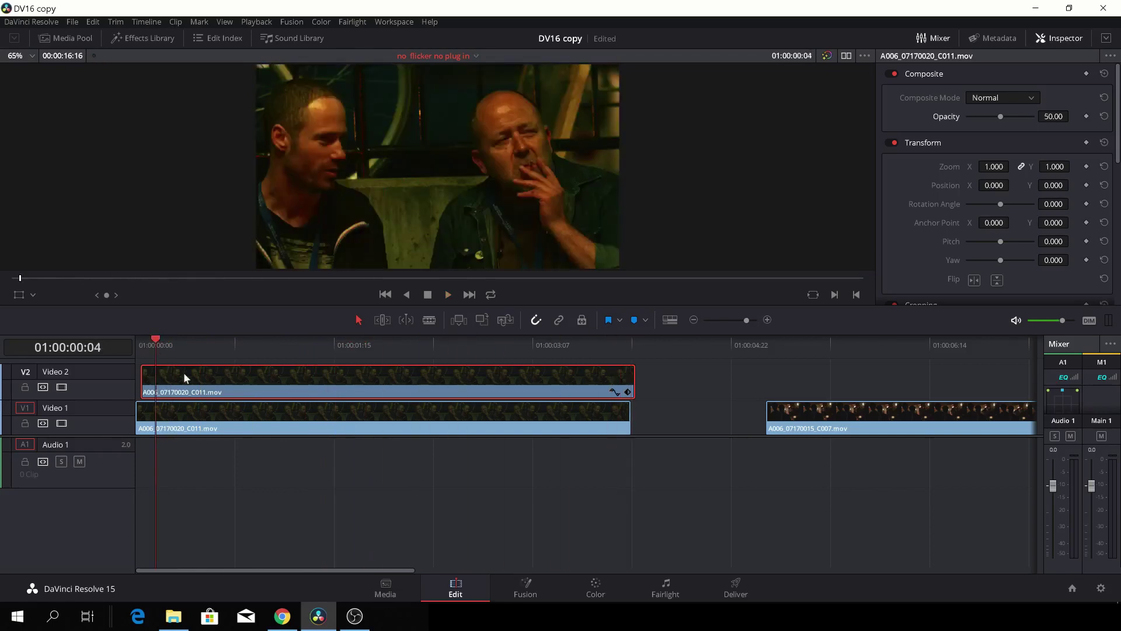
key(d)
key(space)
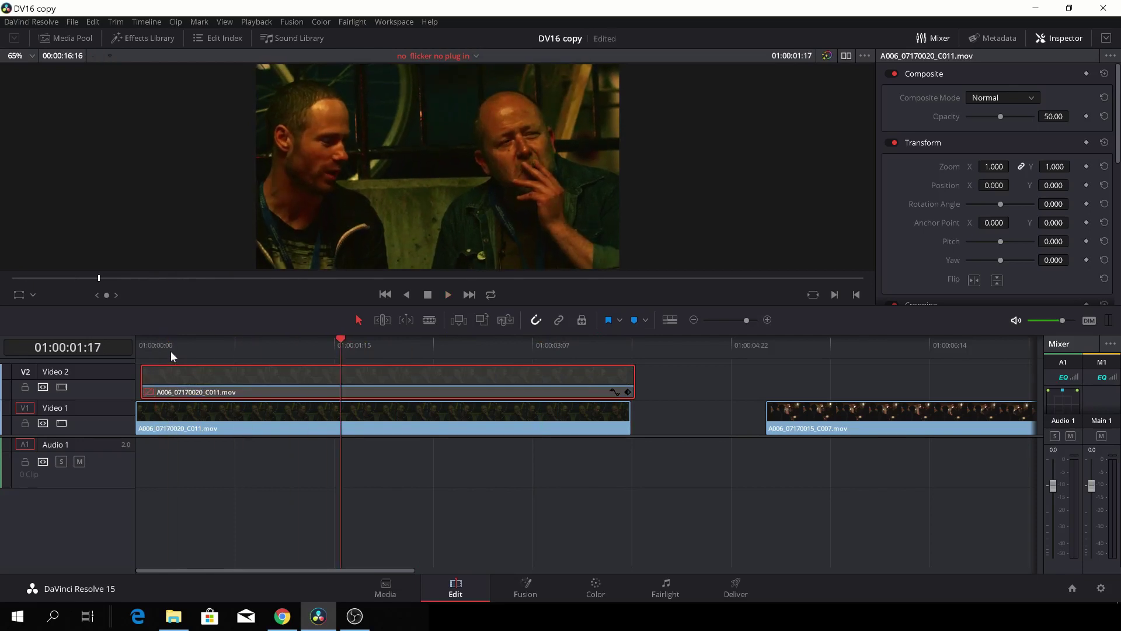
key(d)
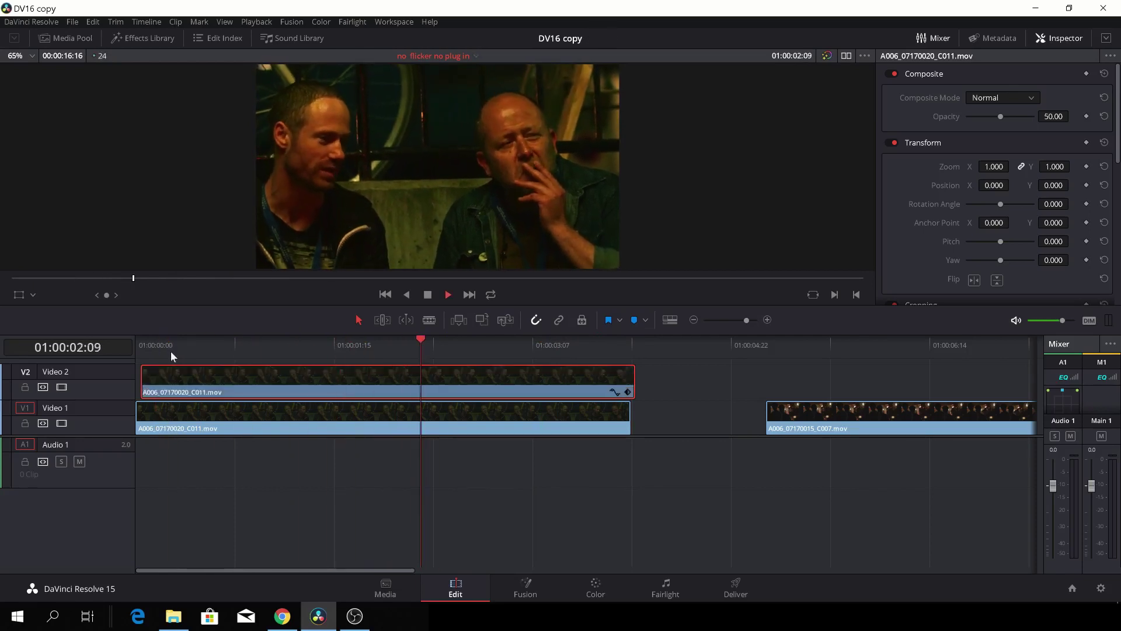
key(space)
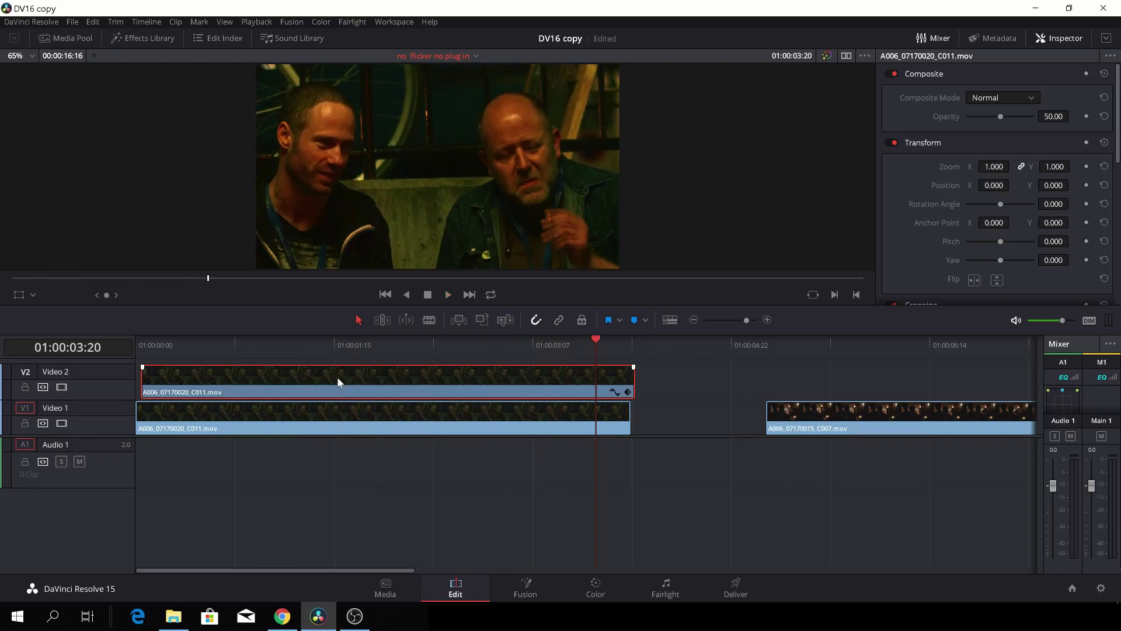
Leave the Video 2 copy disabled, rewind to the start, and show the Effects Library.
key(d)
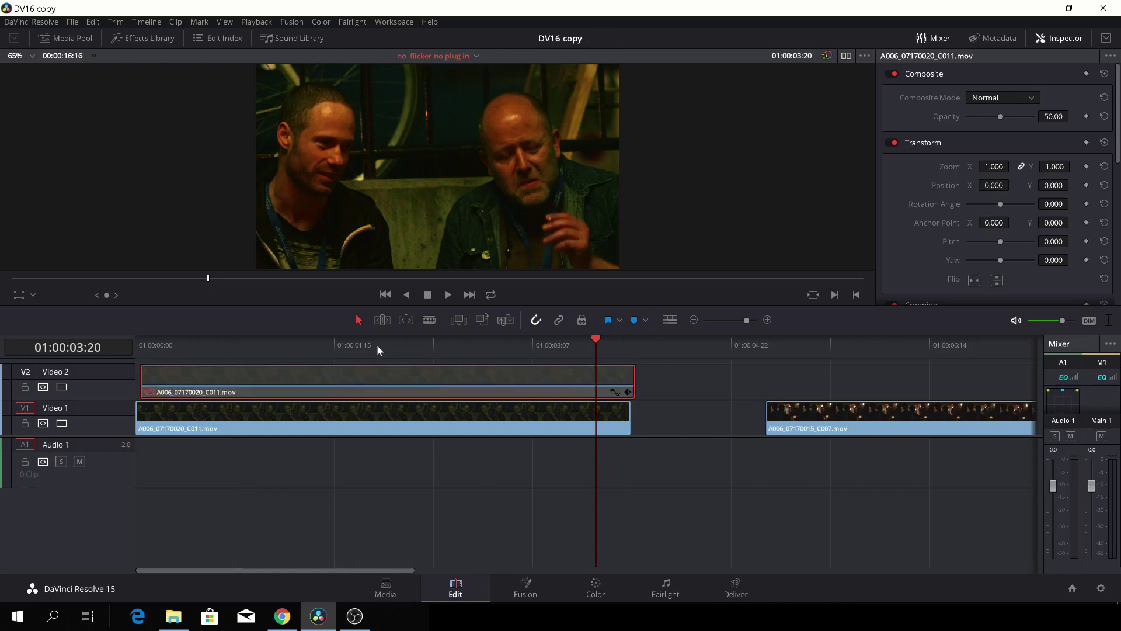
drag(596, 339, 136, 342)
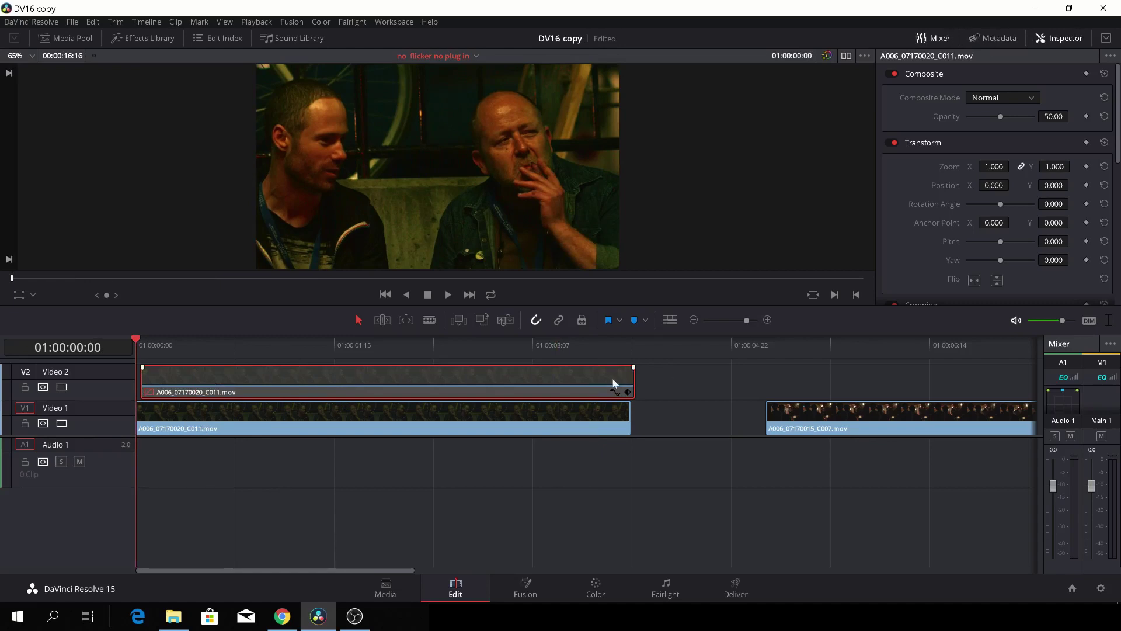
click(143, 38)
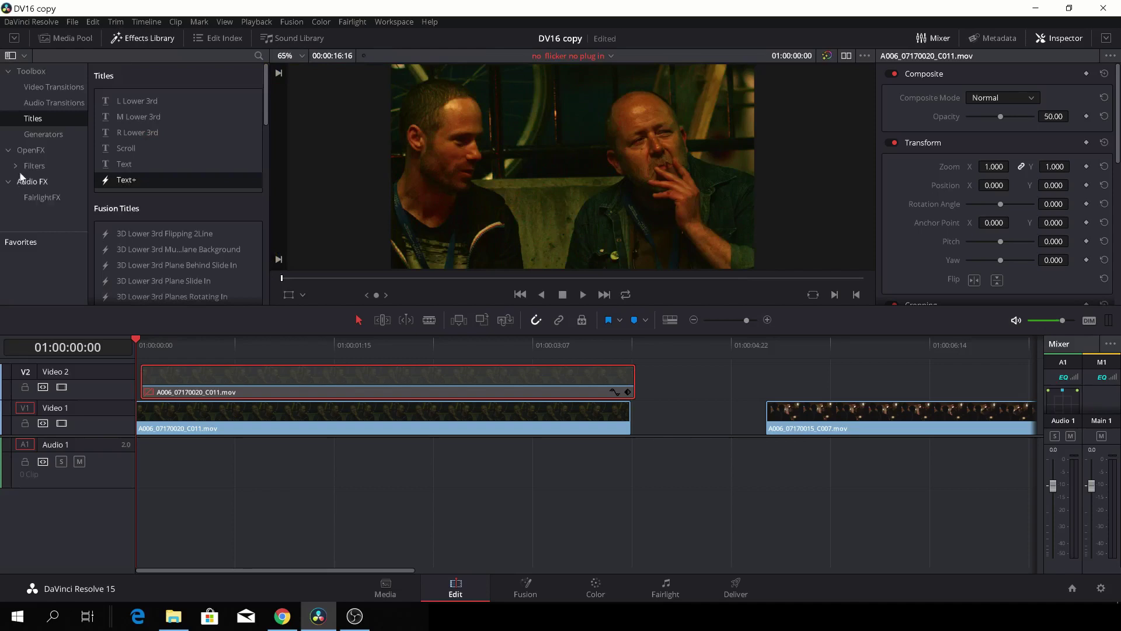
Drag Deflicker from OpenFX's ResolveFX Revival onto the first Video 1 clip.
click(30, 150)
scroll(153, 162, down, 3)
scroll(156, 167, down, 3)
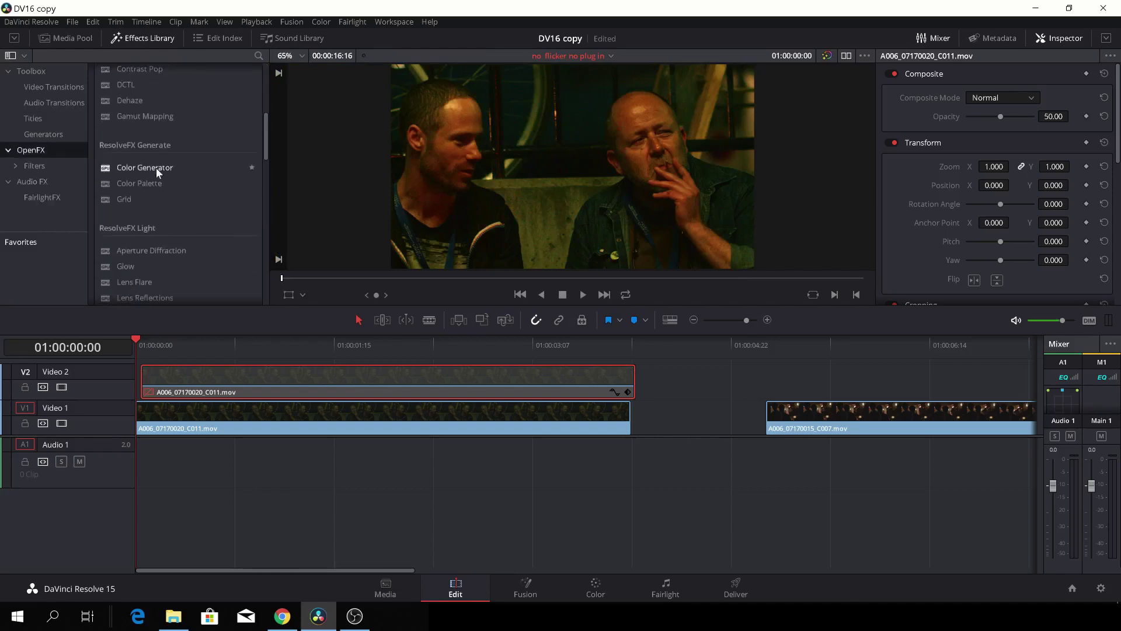
scroll(156, 167, down, 2)
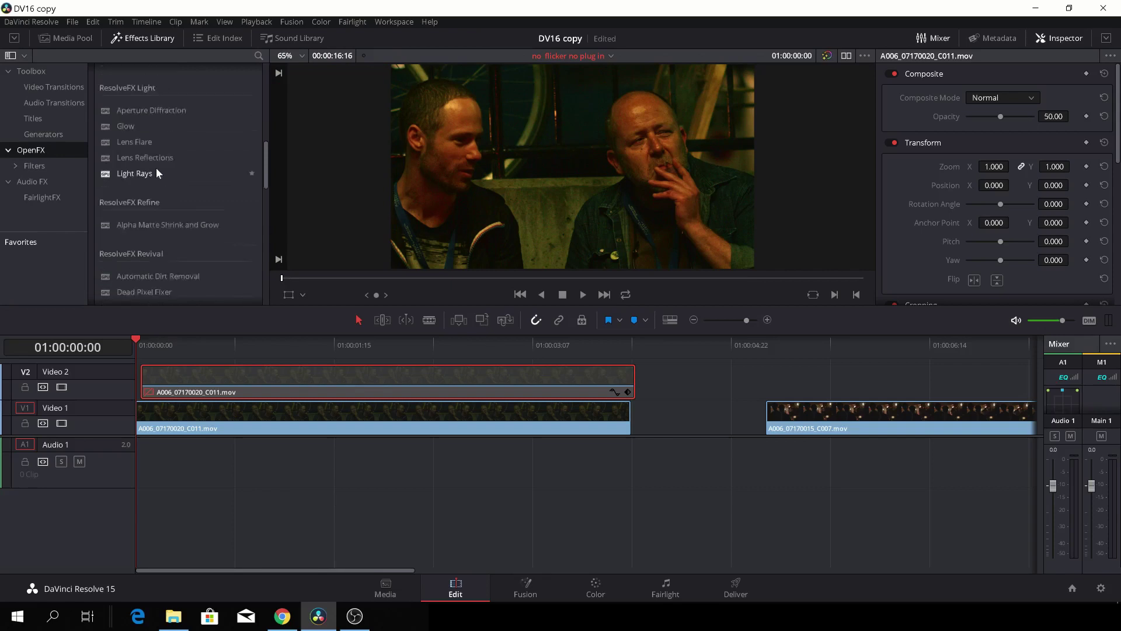
scroll(156, 167, down, 2)
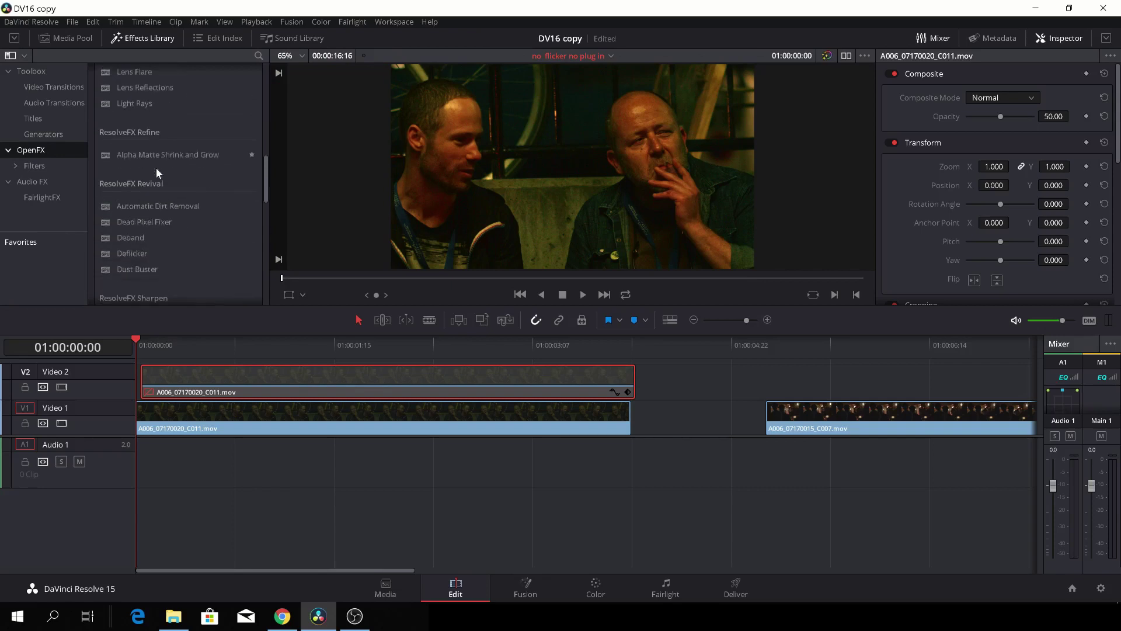
click(143, 253)
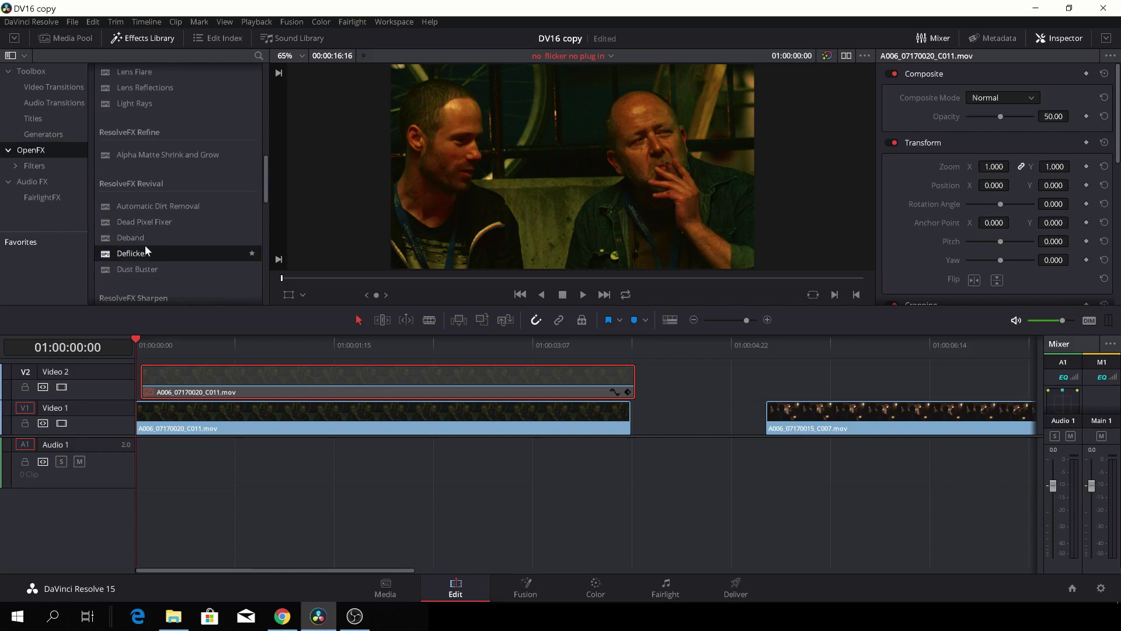
drag(142, 254, 205, 431)
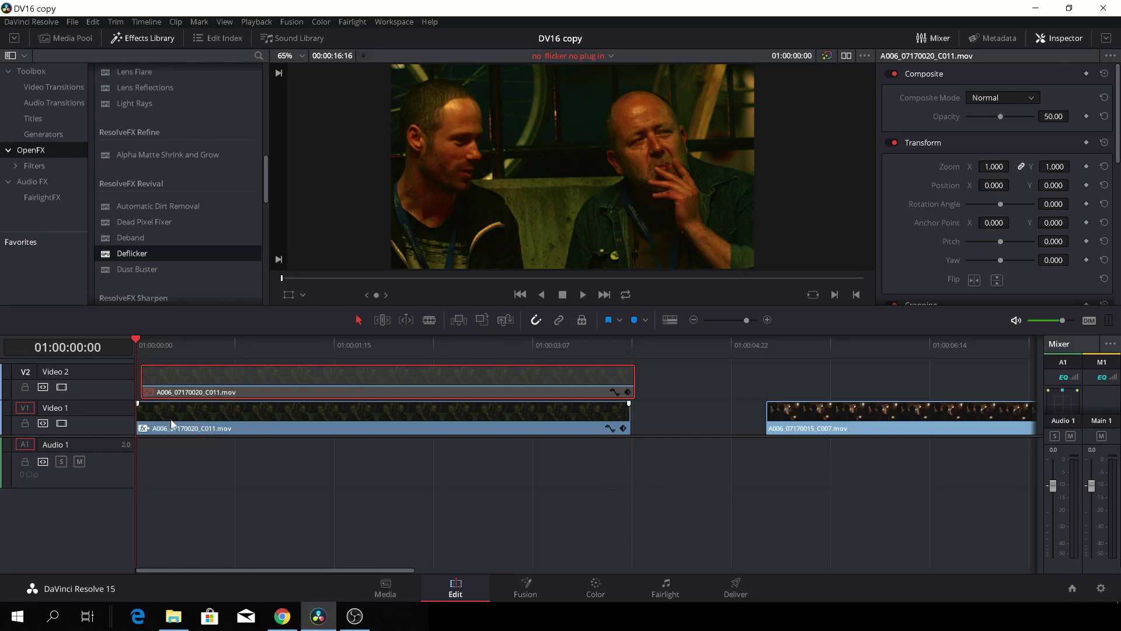
Set the first Video 1 clip's Deflicker Settings to Fluoro Light.
click(216, 404)
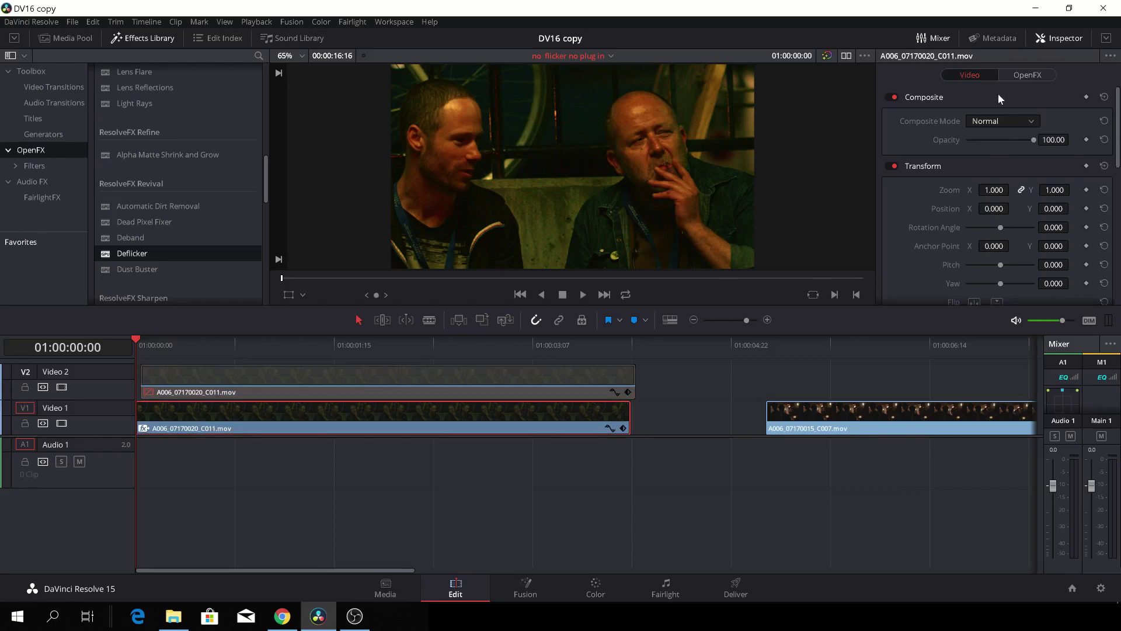
click(1015, 75)
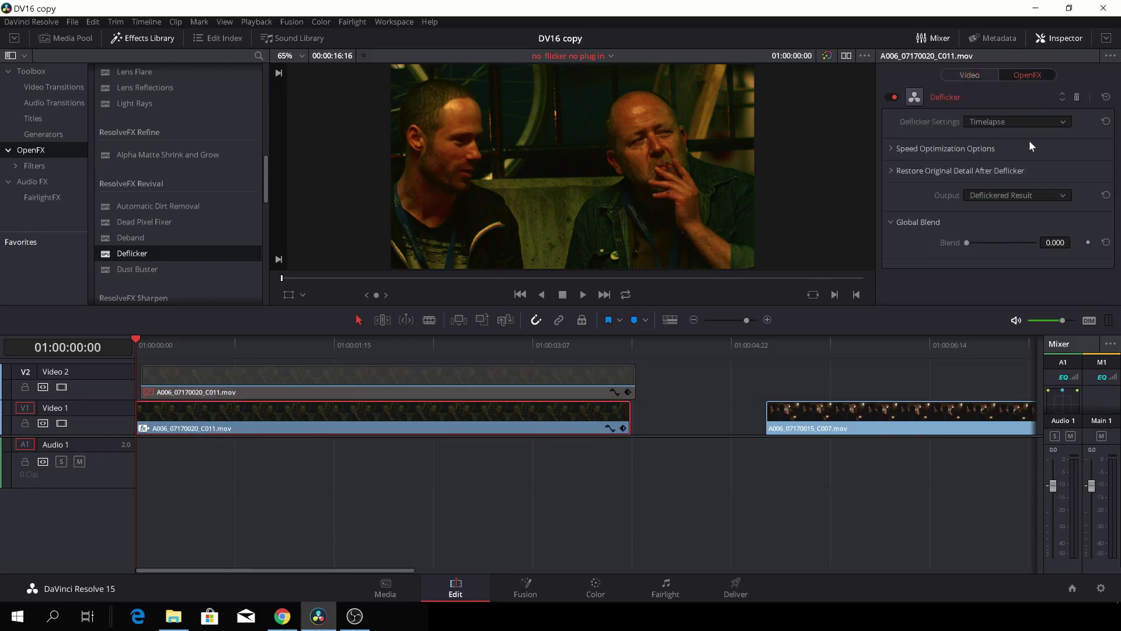
click(1064, 119)
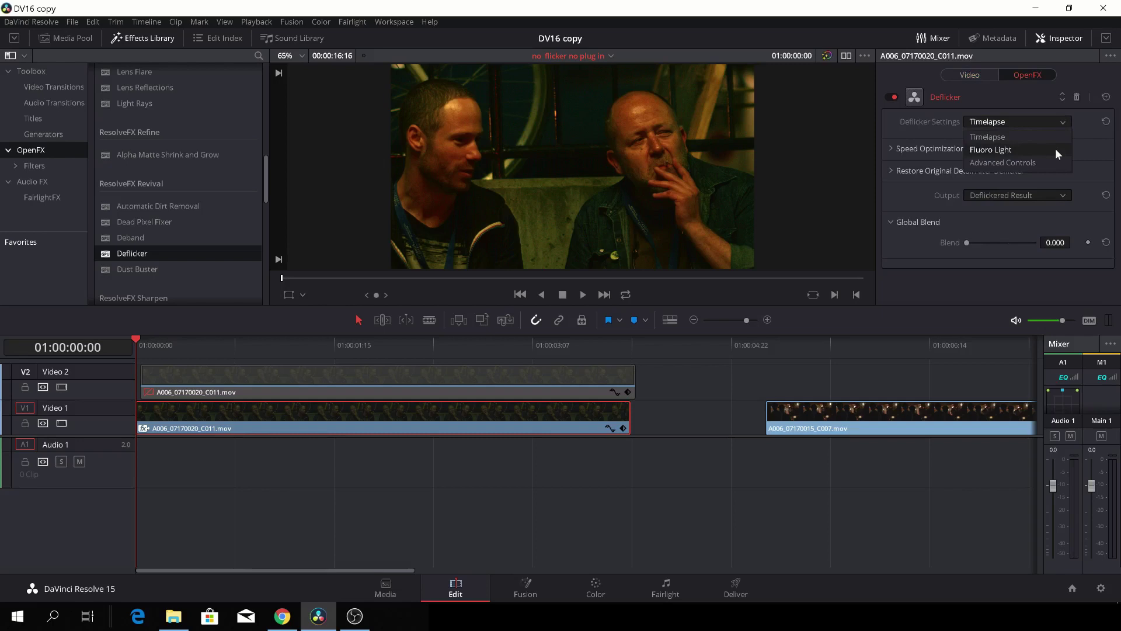
click(1056, 149)
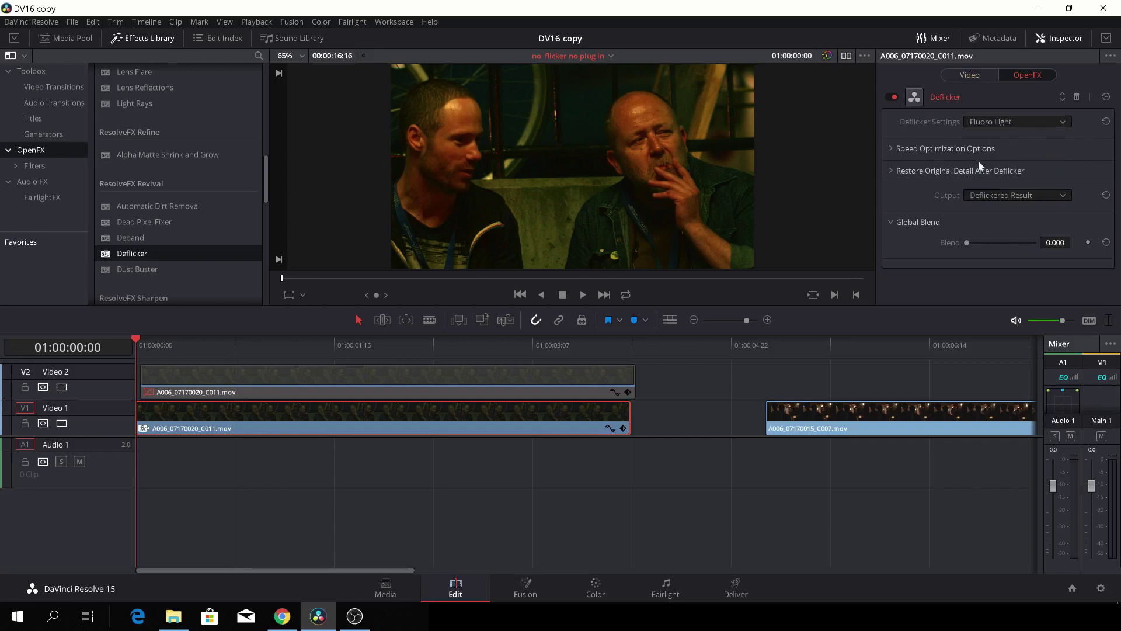
Play the deflickered clip twice from the start to review the result.
key(space)
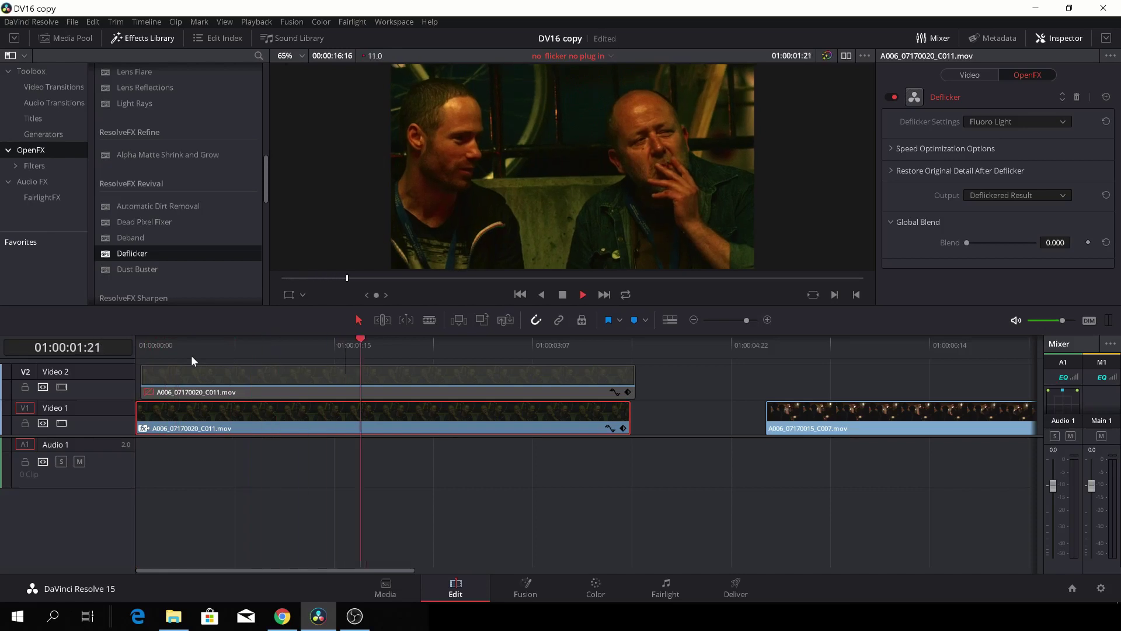
key(space)
key(j)
key(j)
key(j)
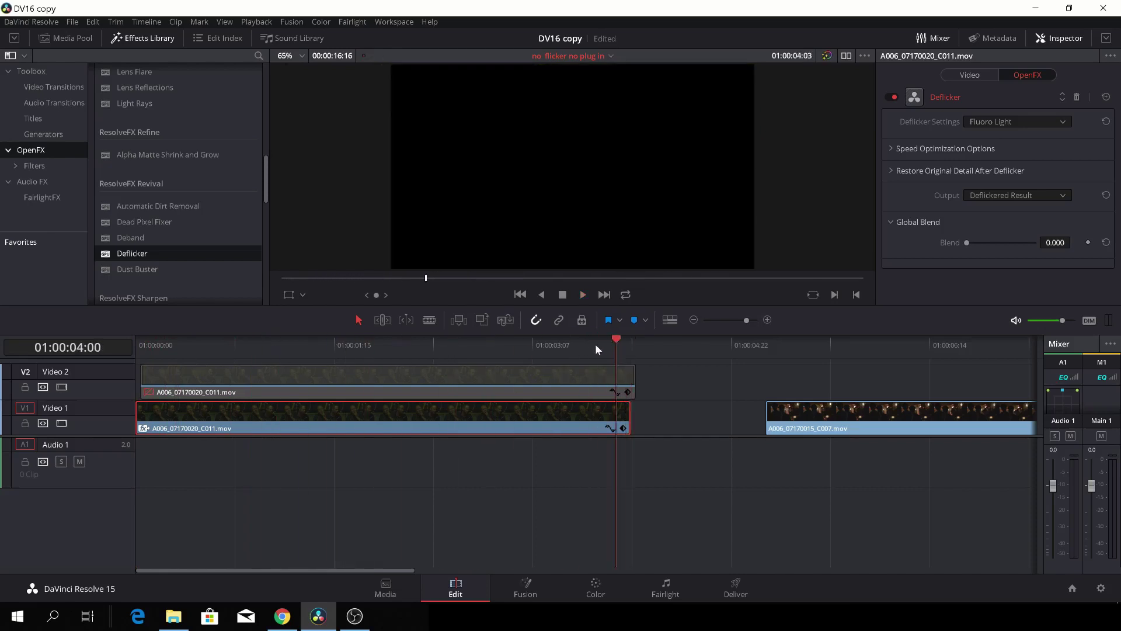
key(space)
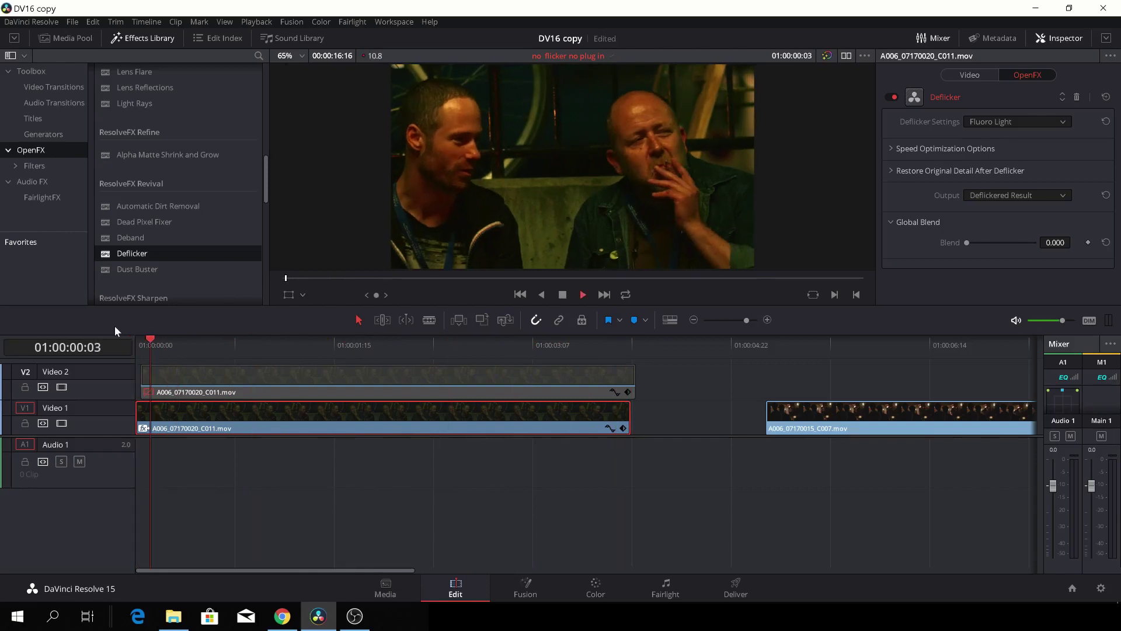
key(space)
Turn off the Deflicker effect, return to the timeline start, and select the Video 2 copy.
click(891, 97)
key(Left)
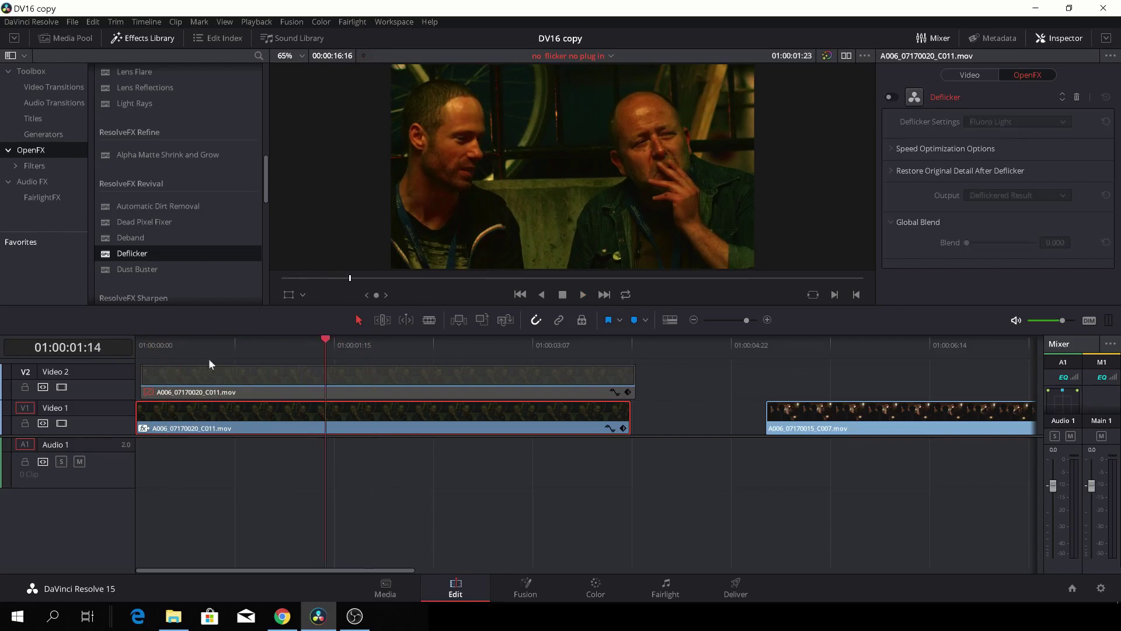
key(Home)
click(225, 376)
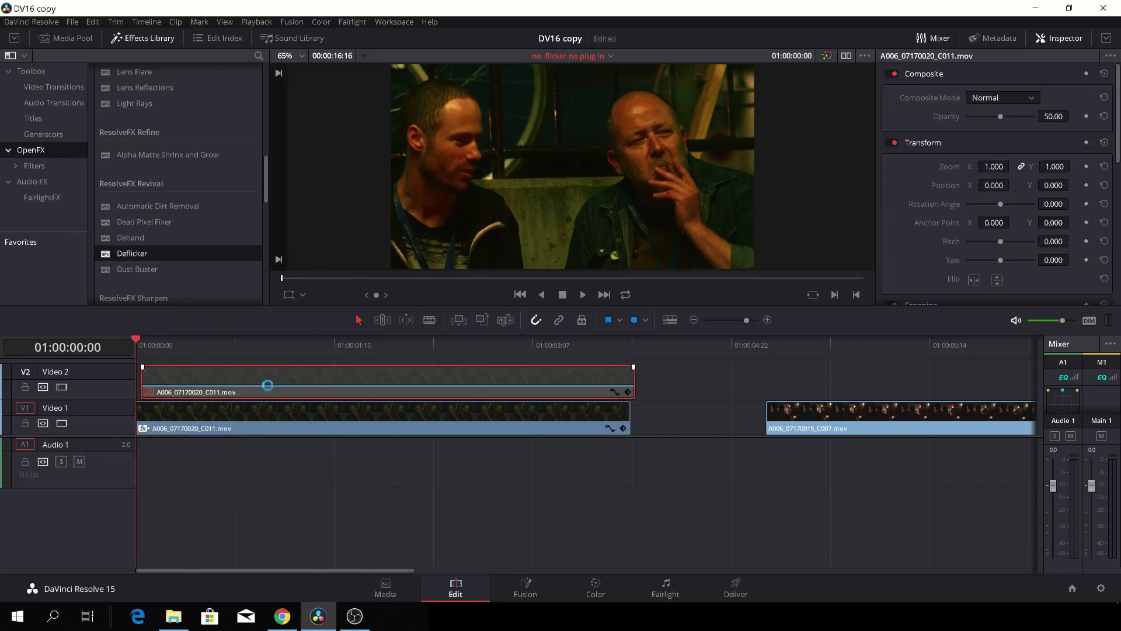
Save the project, play the second clip twice, and zoom out to show all four clips.
key(ctrl+s)
click(762, 350)
key(space)
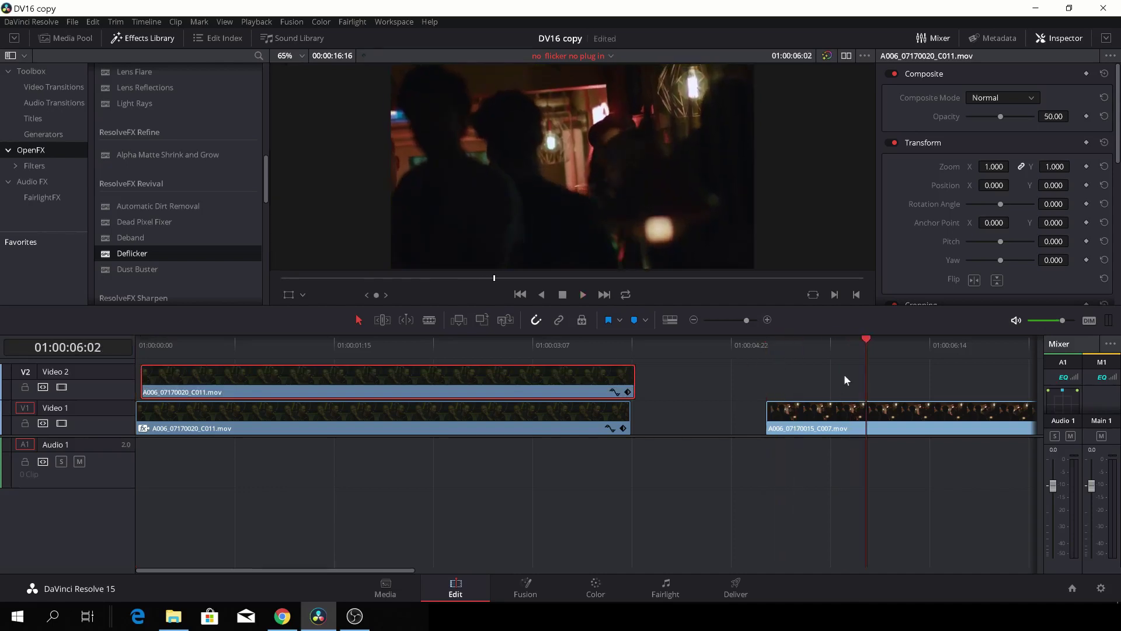
click(803, 344)
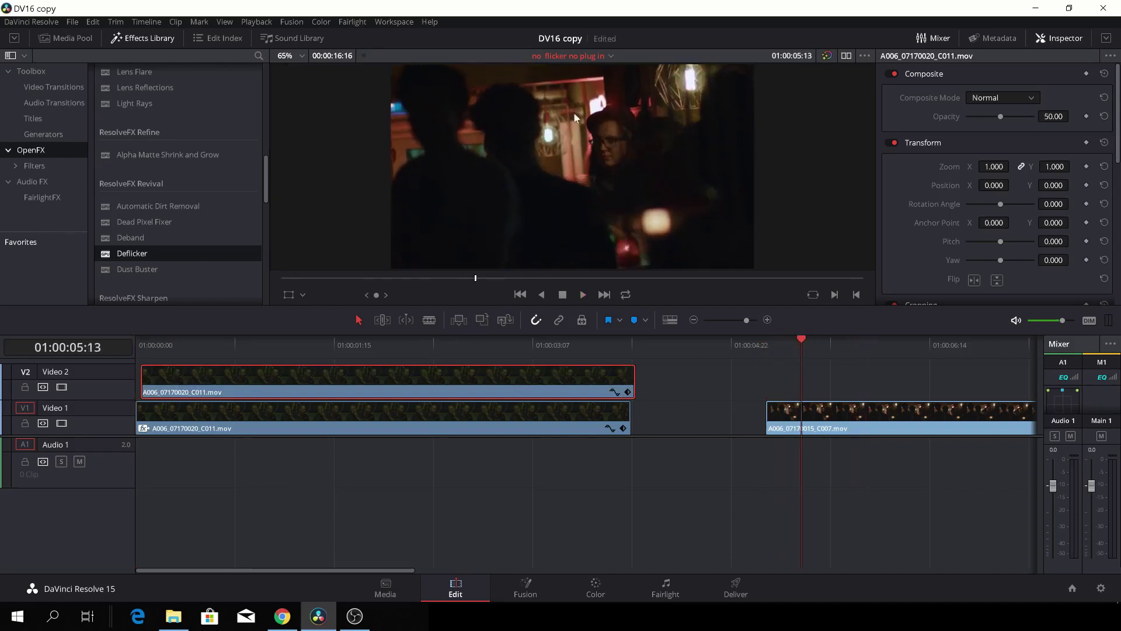
key(space)
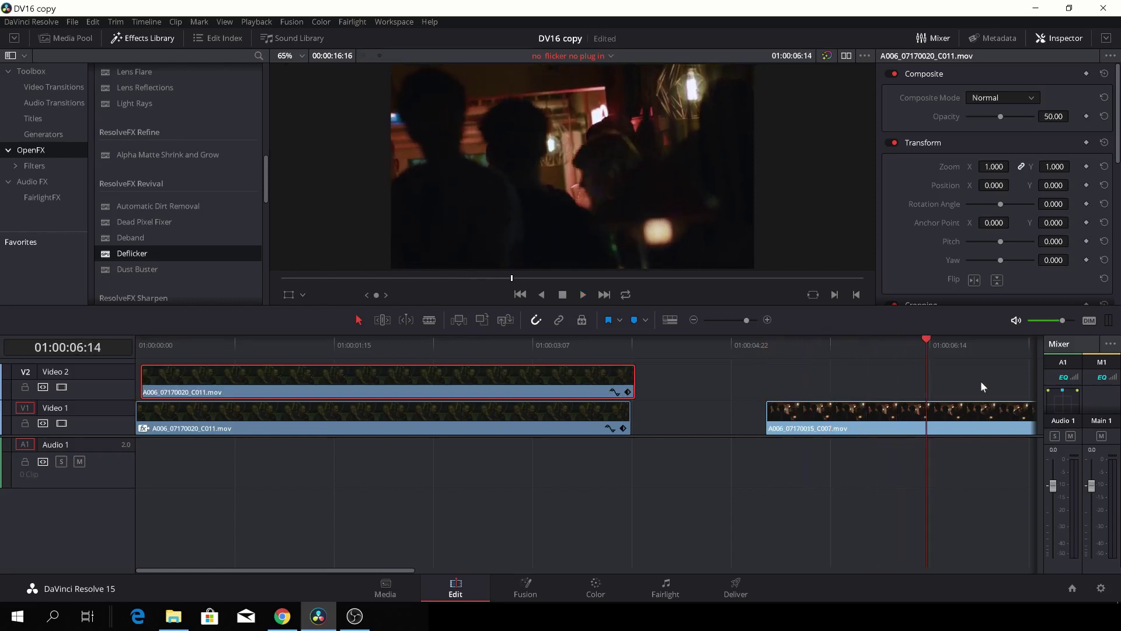
drag(745, 320, 740, 320)
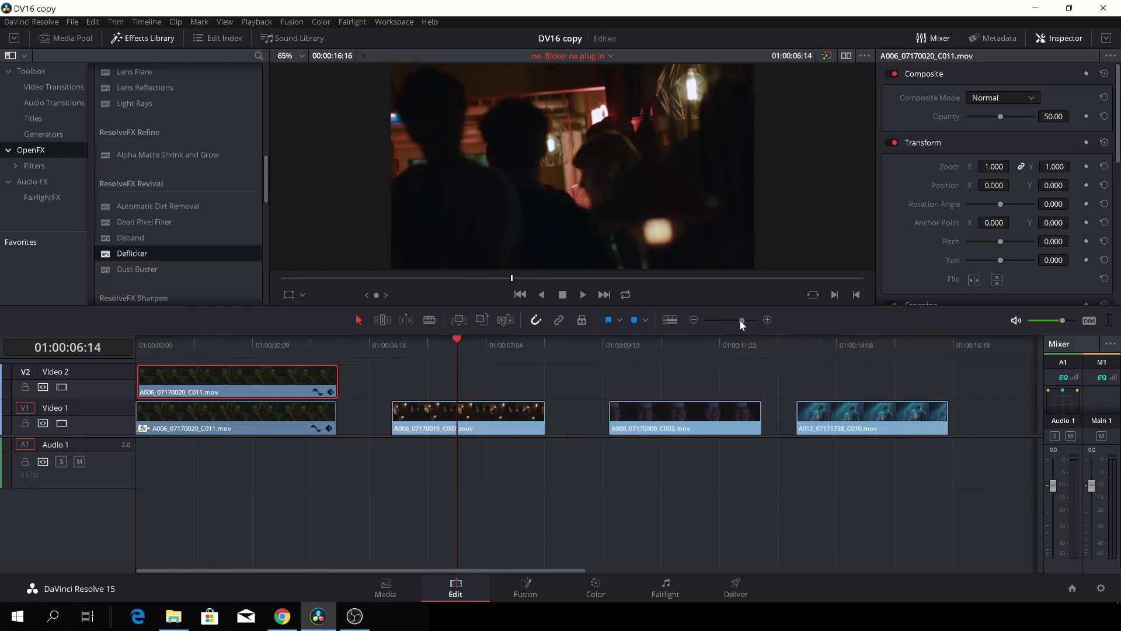
Copy clip A006_07170015_C007.mov onto Video 2 and align the copy one frame after the original.
click(376, 412)
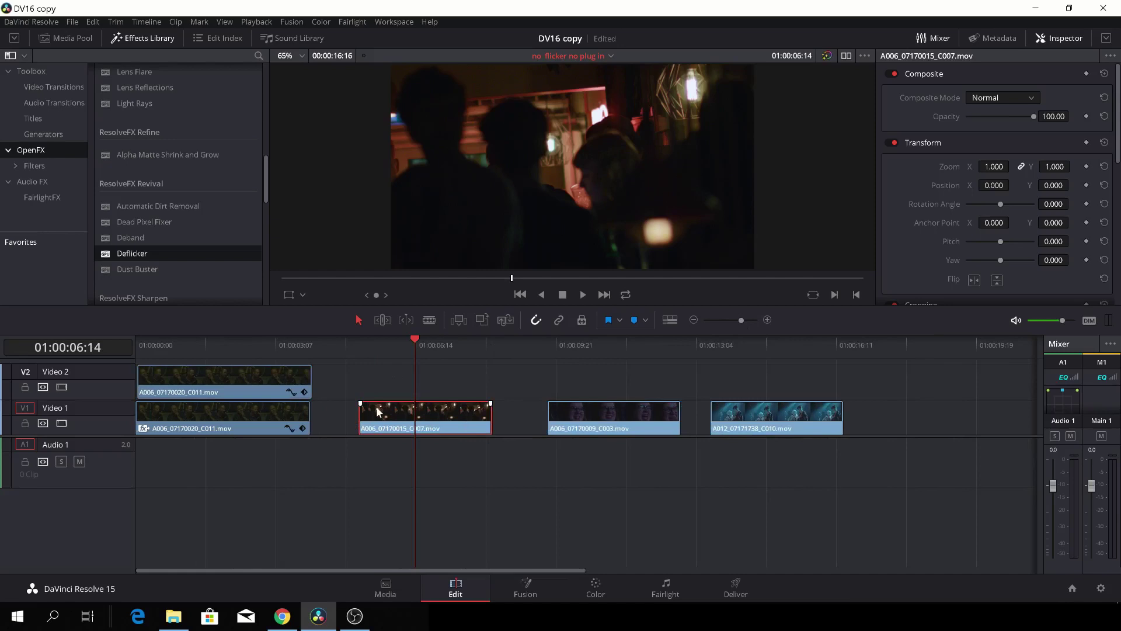
drag(377, 409, 382, 378)
drag(411, 337, 364, 348)
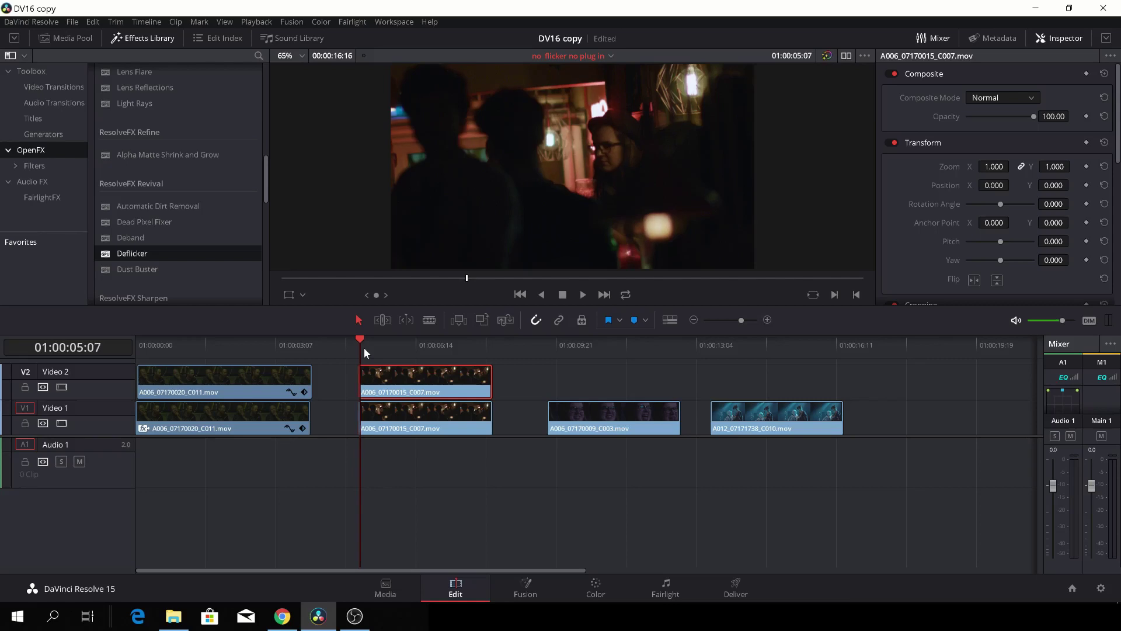
drag(743, 320, 744, 319)
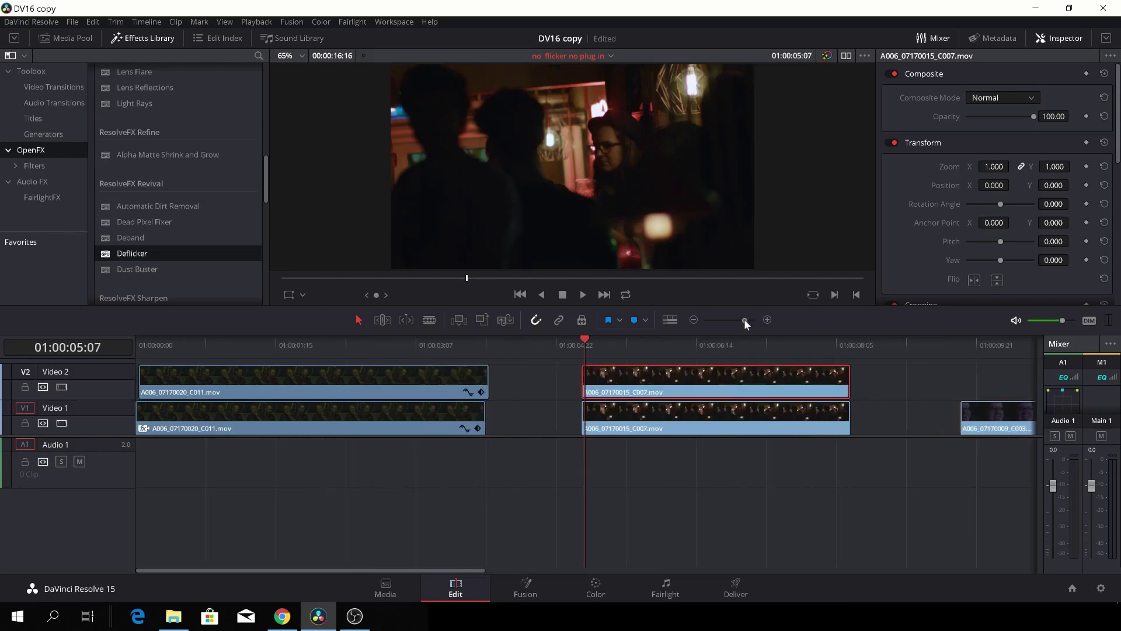
drag(637, 384, 642, 387)
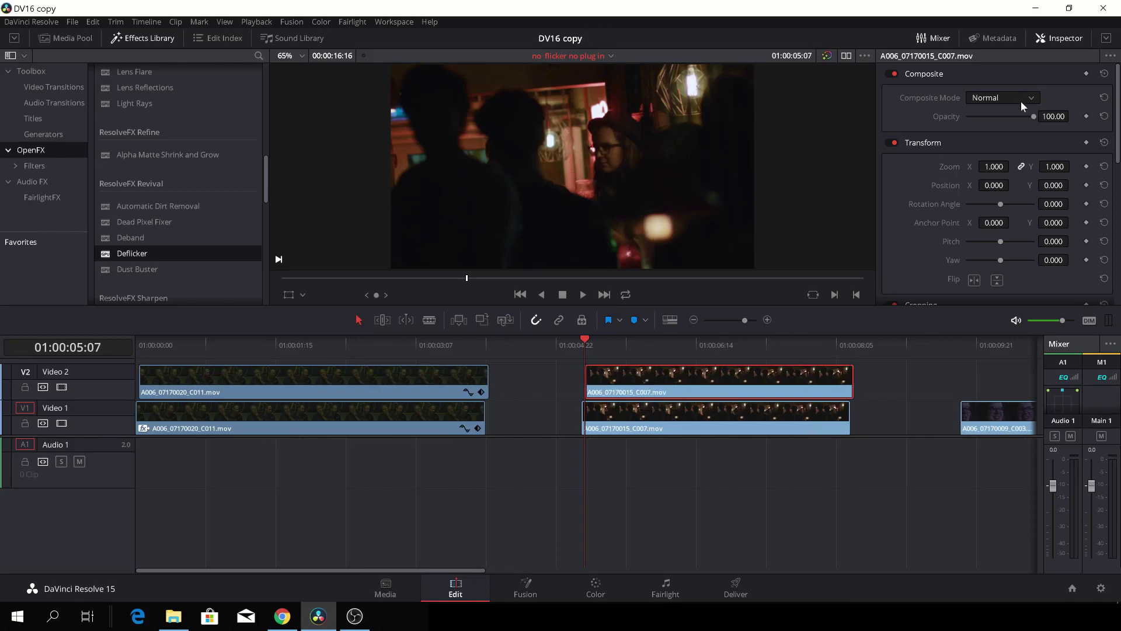
Enter 50 in the C007 copy's Opacity field and play back the blend.
click(1050, 117)
key(Return)
key(space)
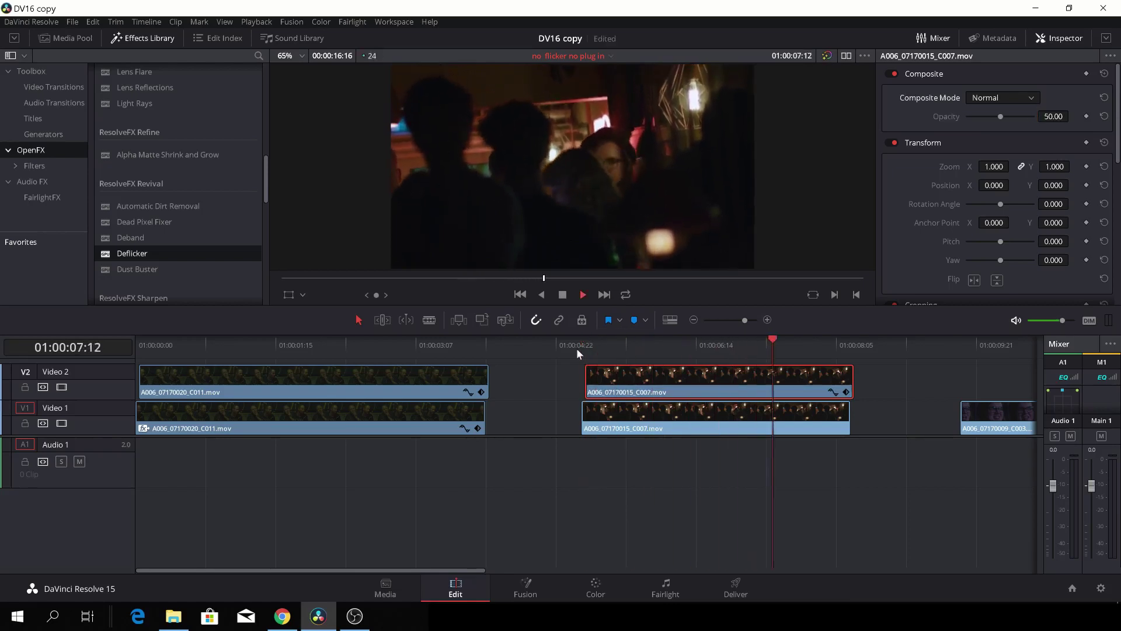
key(space)
drag(846, 346, 590, 345)
key(space)
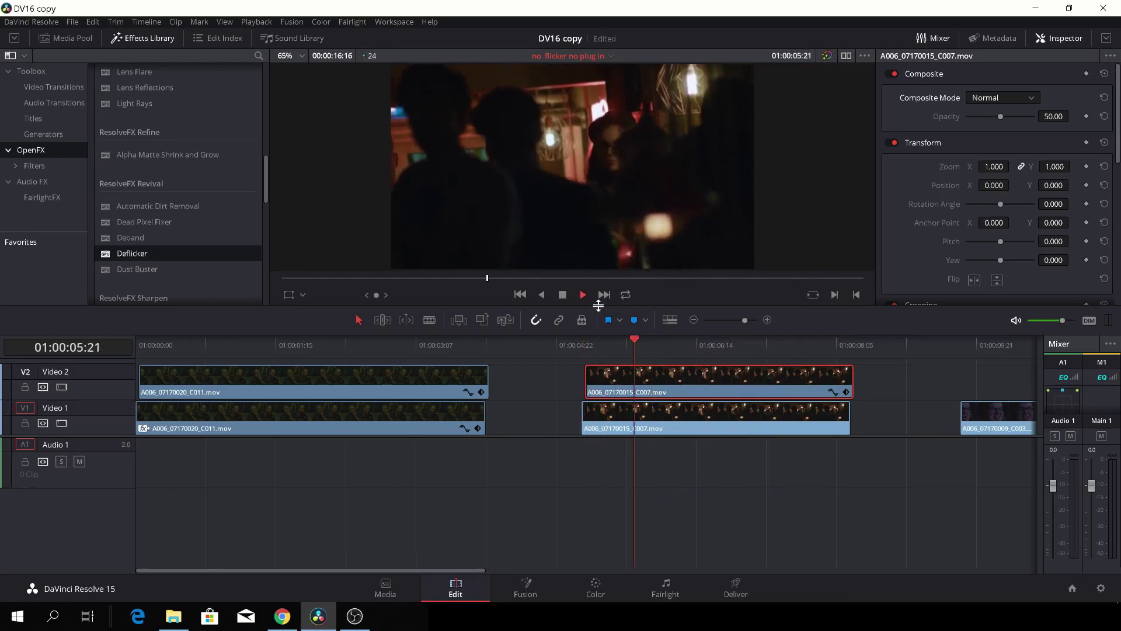
drag(794, 339, 589, 346)
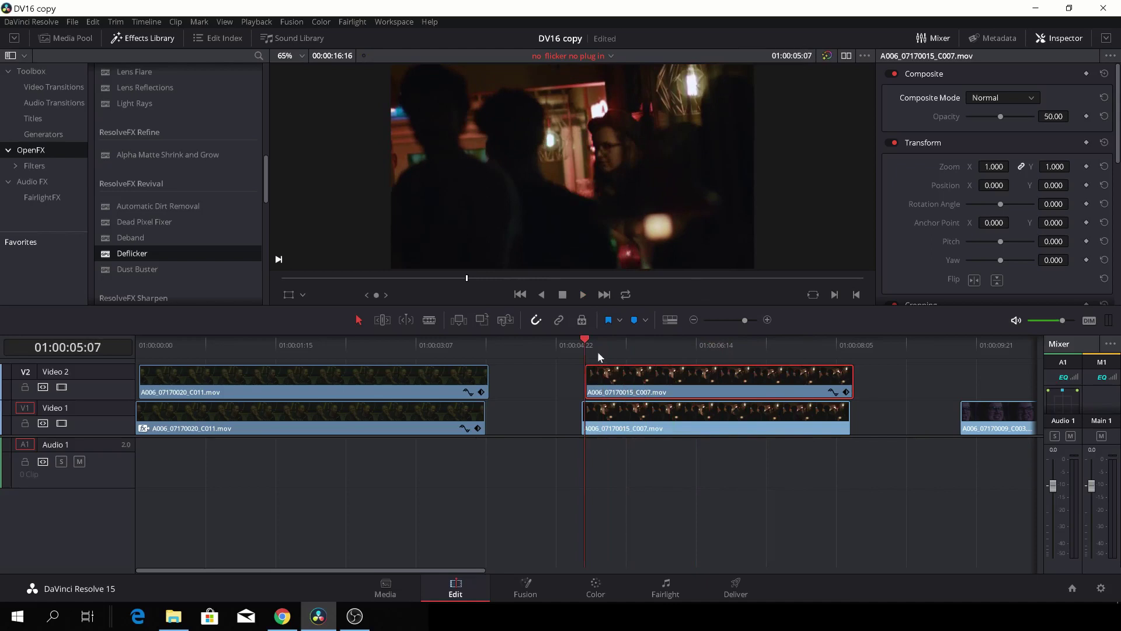
click(657, 387)
key(space)
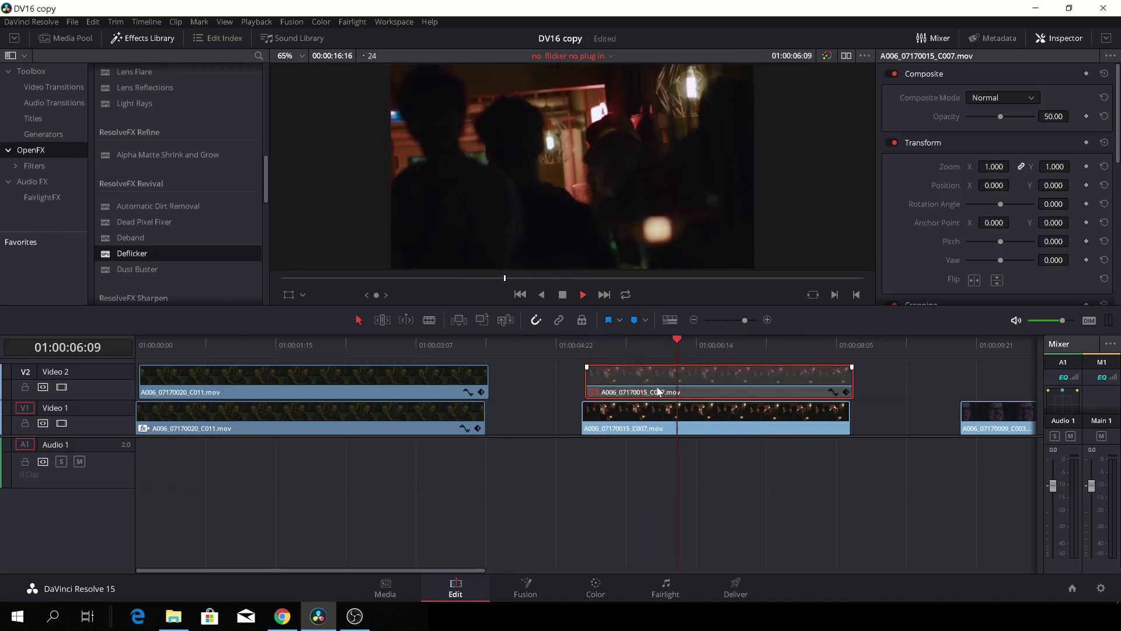
key(space)
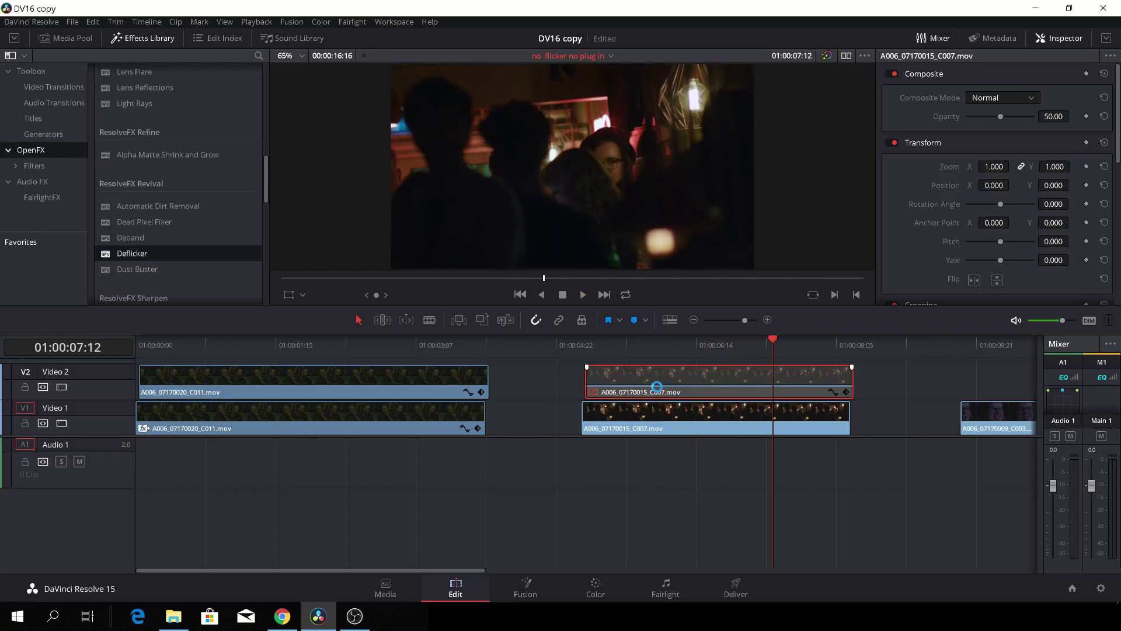
key(space)
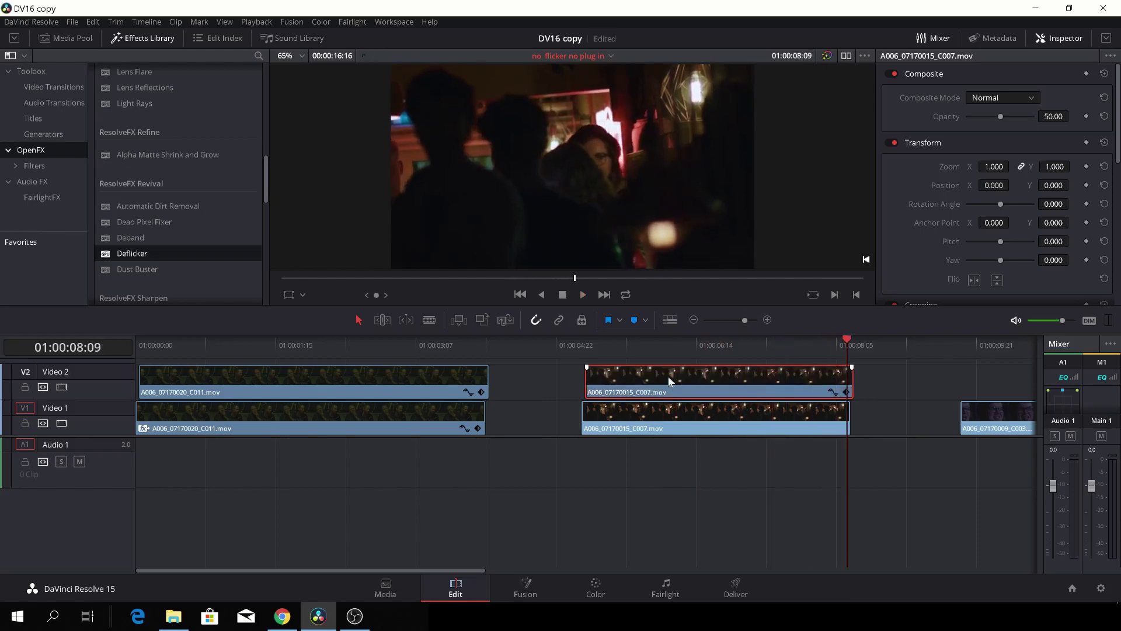
click(616, 342)
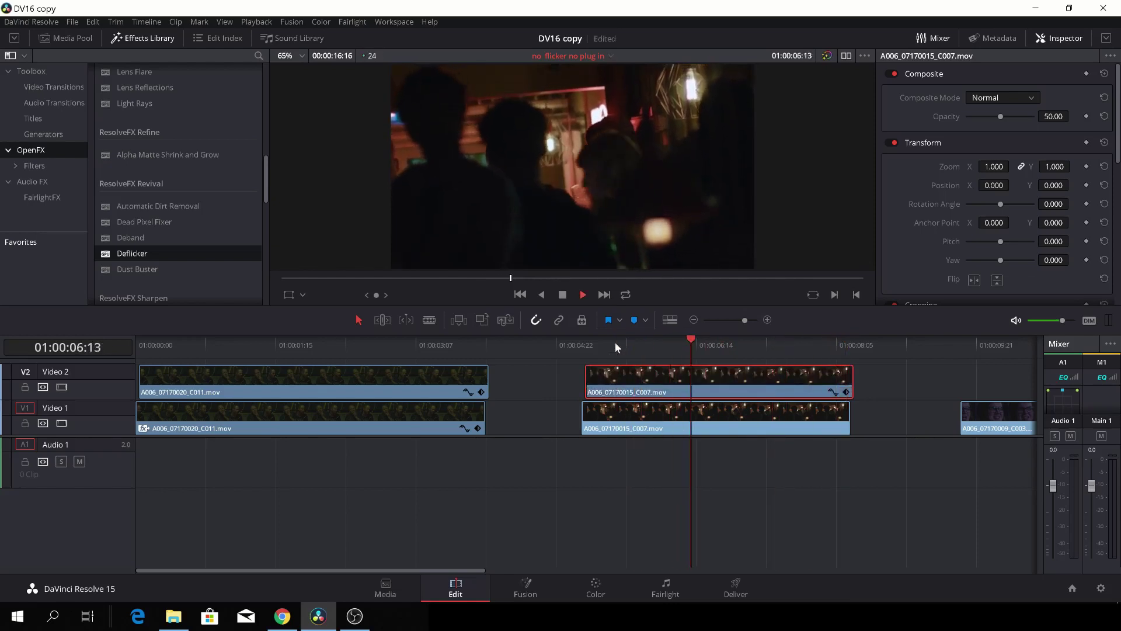
key(space)
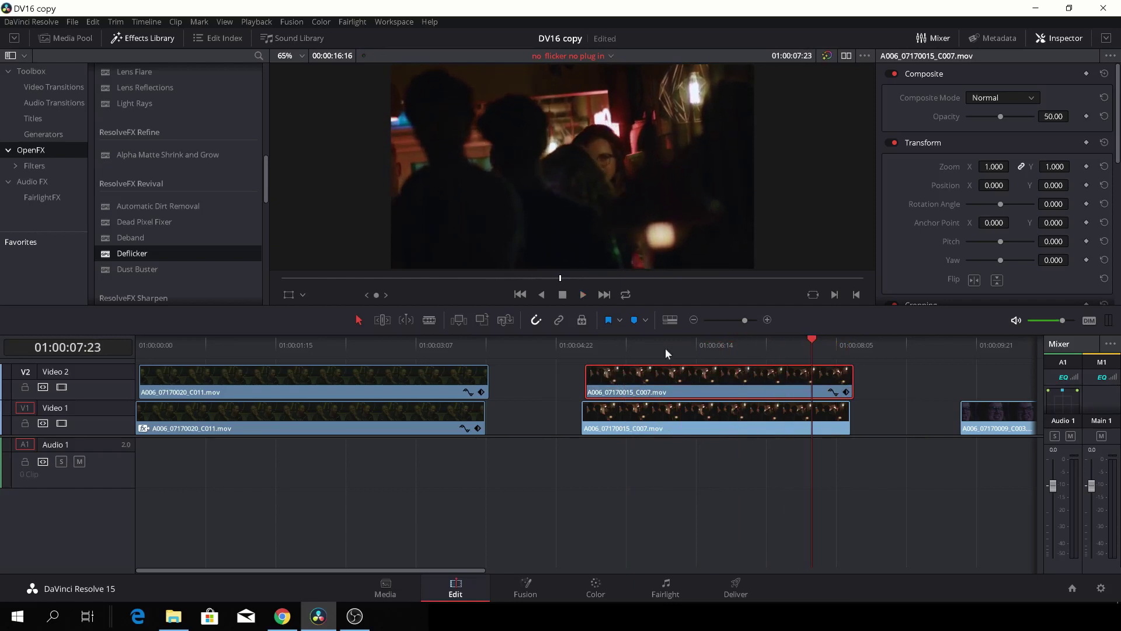
drag(745, 318, 739, 321)
click(472, 416)
click(418, 344)
key(space)
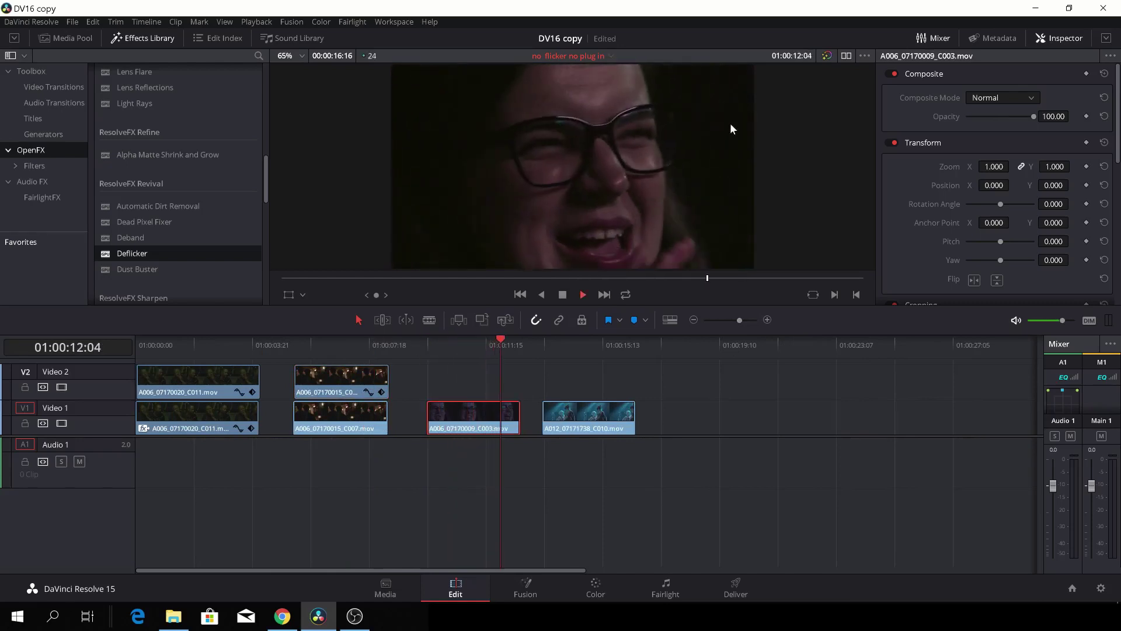
key(space)
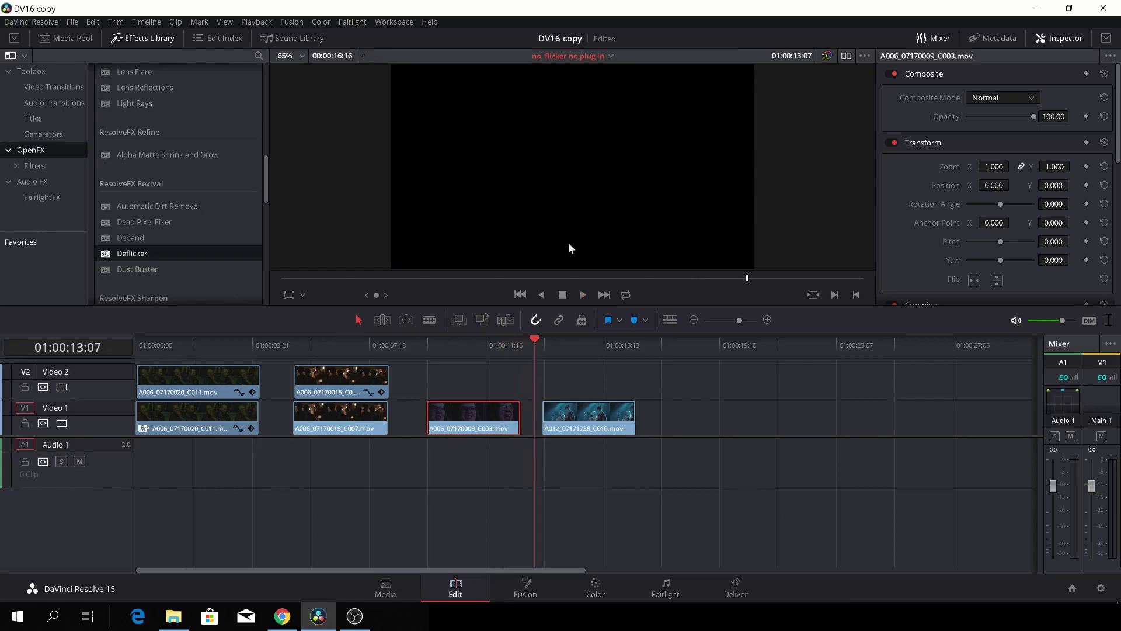
drag(536, 338, 429, 365)
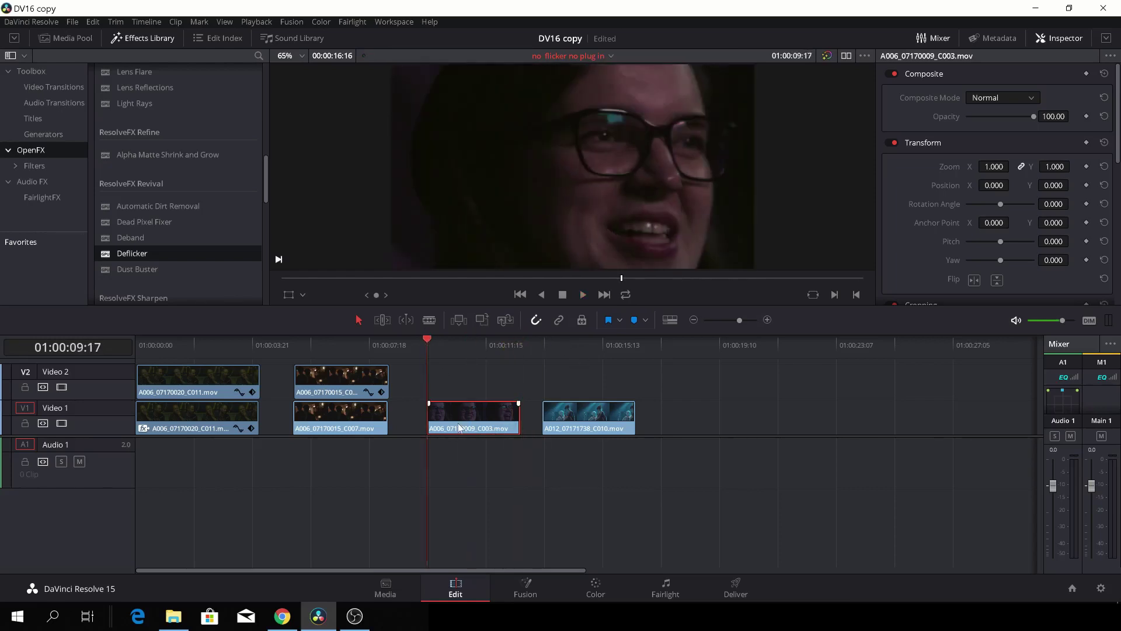
drag(459, 425, 454, 377)
Step one frame forward, set the C003 copy's opacity to 50.00, and play back.
key(Right)
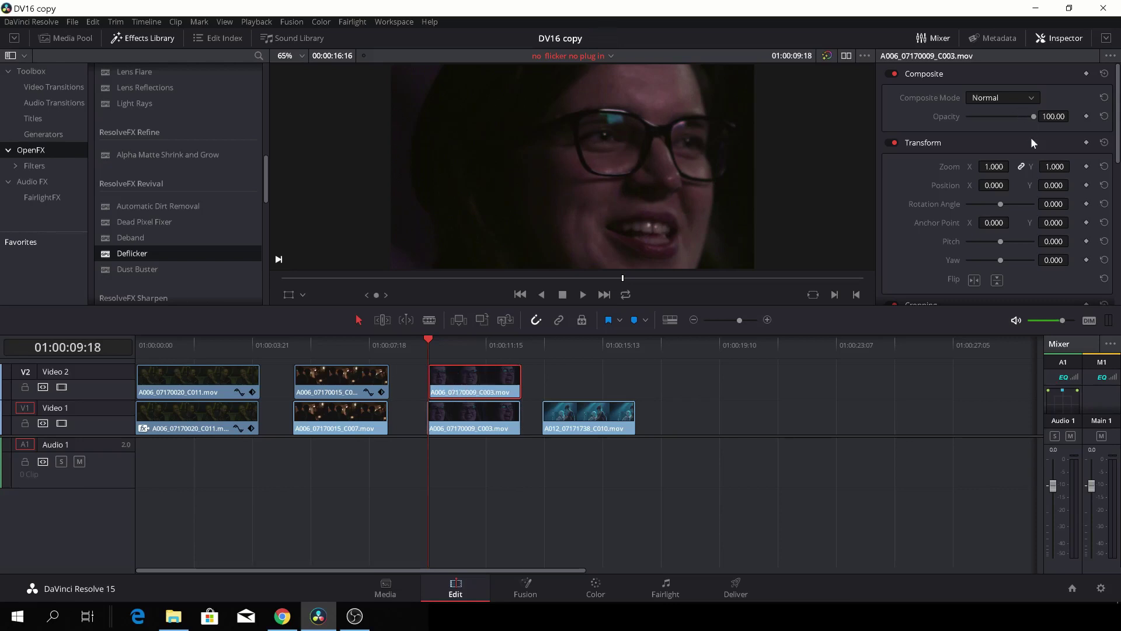
click(1053, 117)
text(50.00)
key(Return)
key(space)
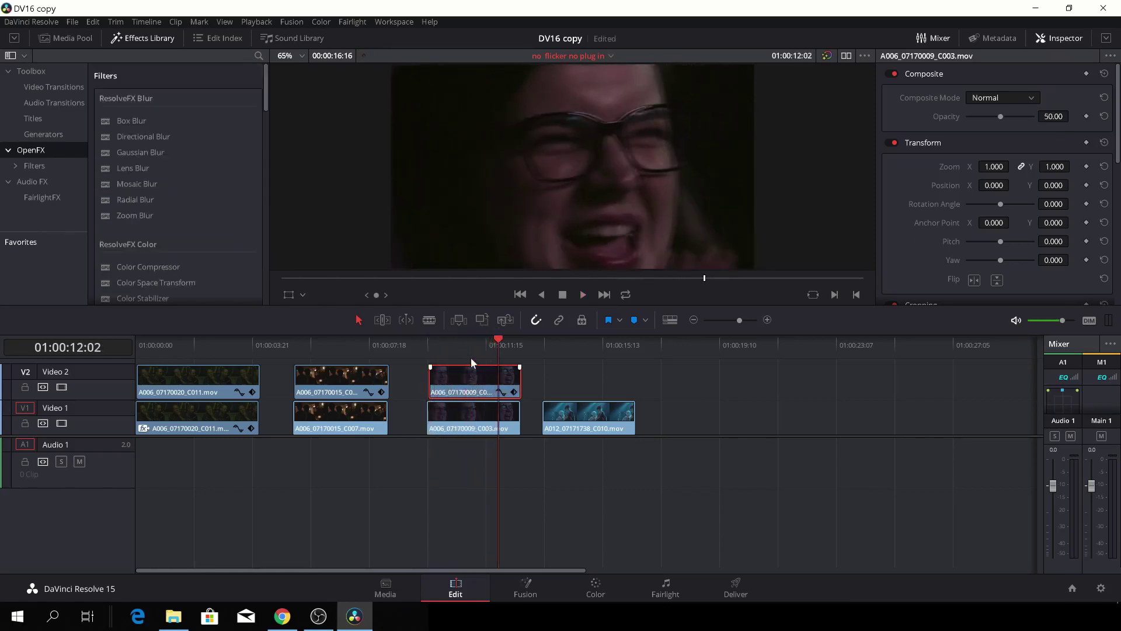
drag(496, 345, 520, 337)
click(433, 346)
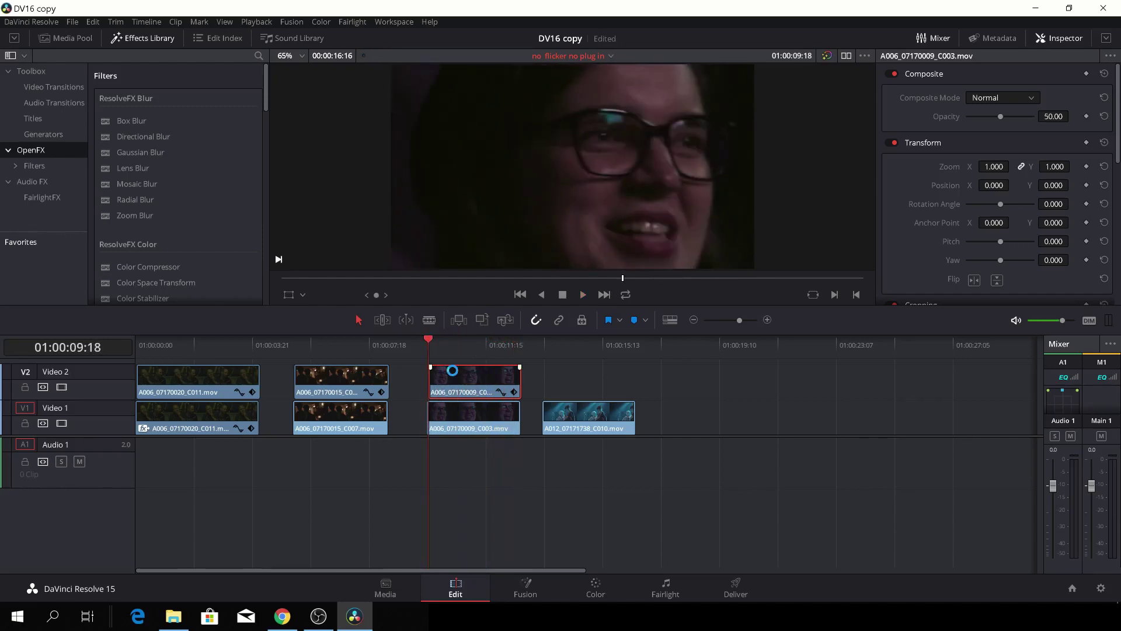
key(space)
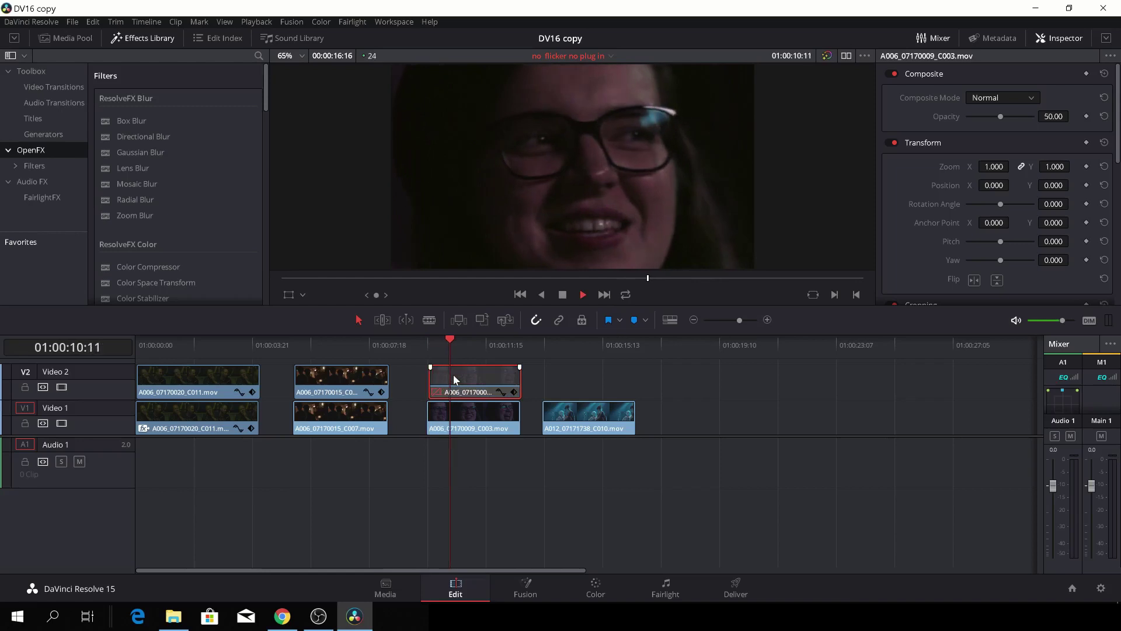
key(space)
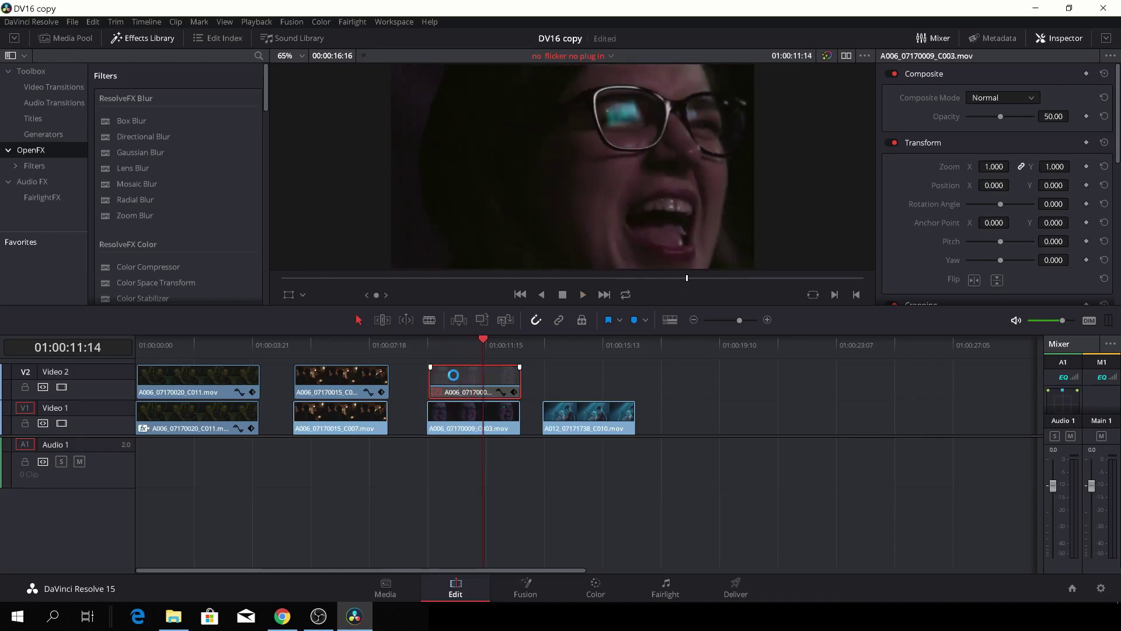
key(space)
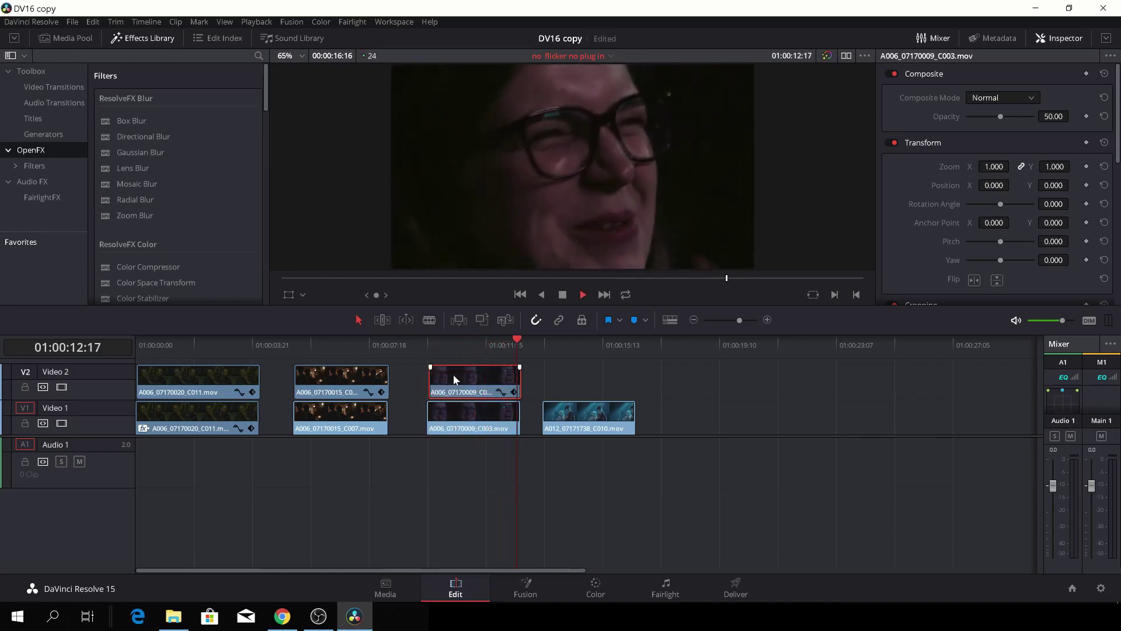
key(space)
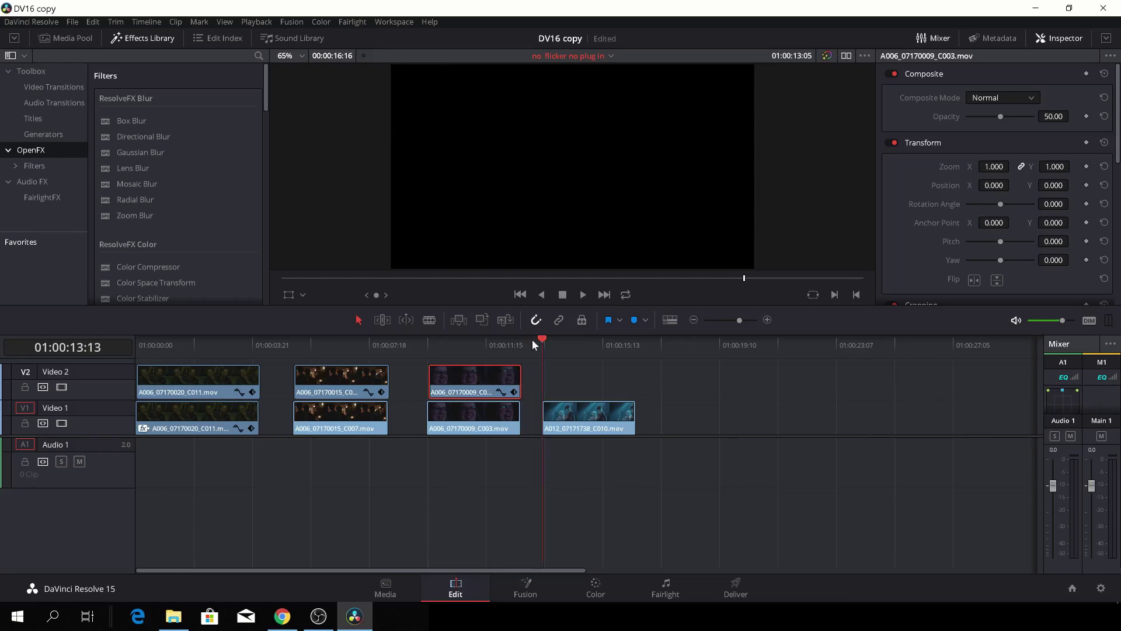
key(space)
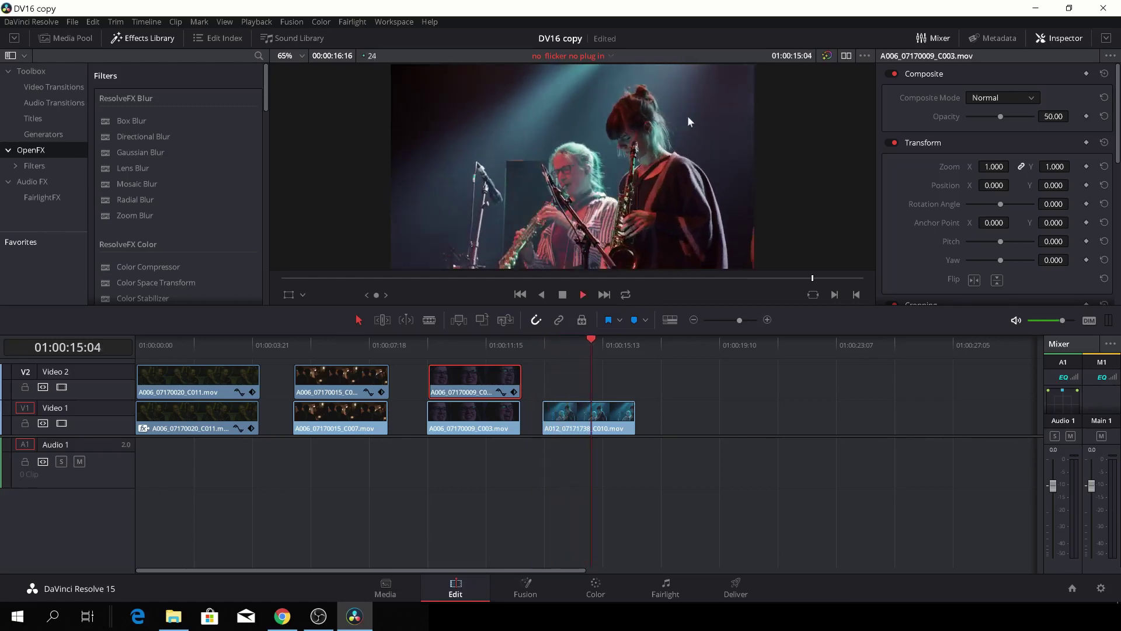
key(space)
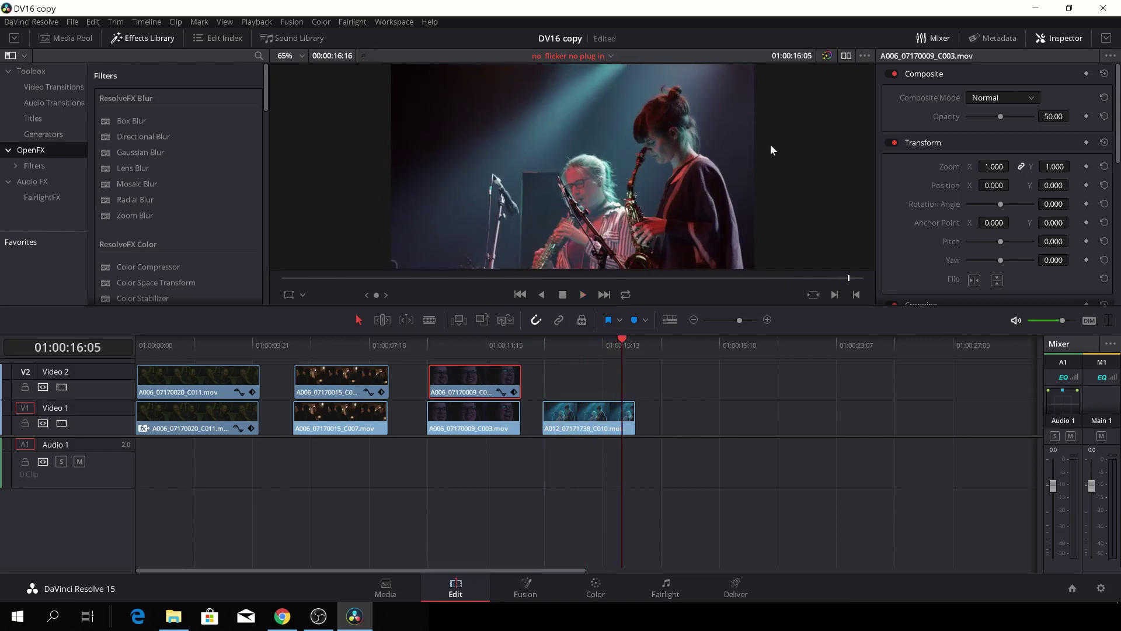
scroll(771, 153, up, 1)
Copy concert clip A012_07171738_C010.mov onto Video 2, offset one frame later.
click(541, 346)
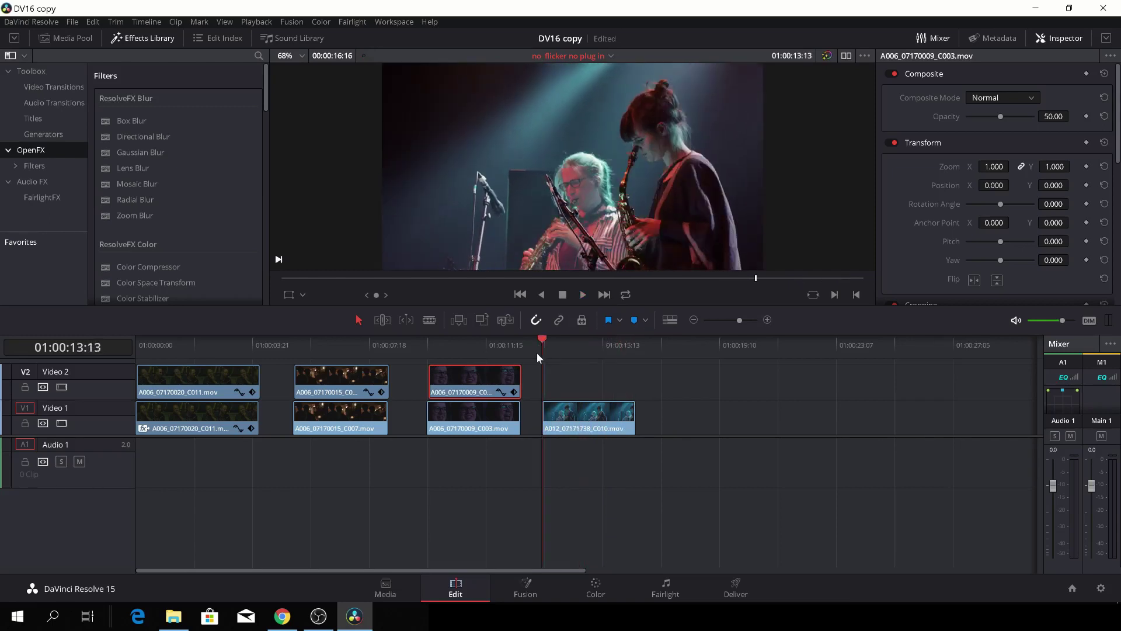
click(566, 418)
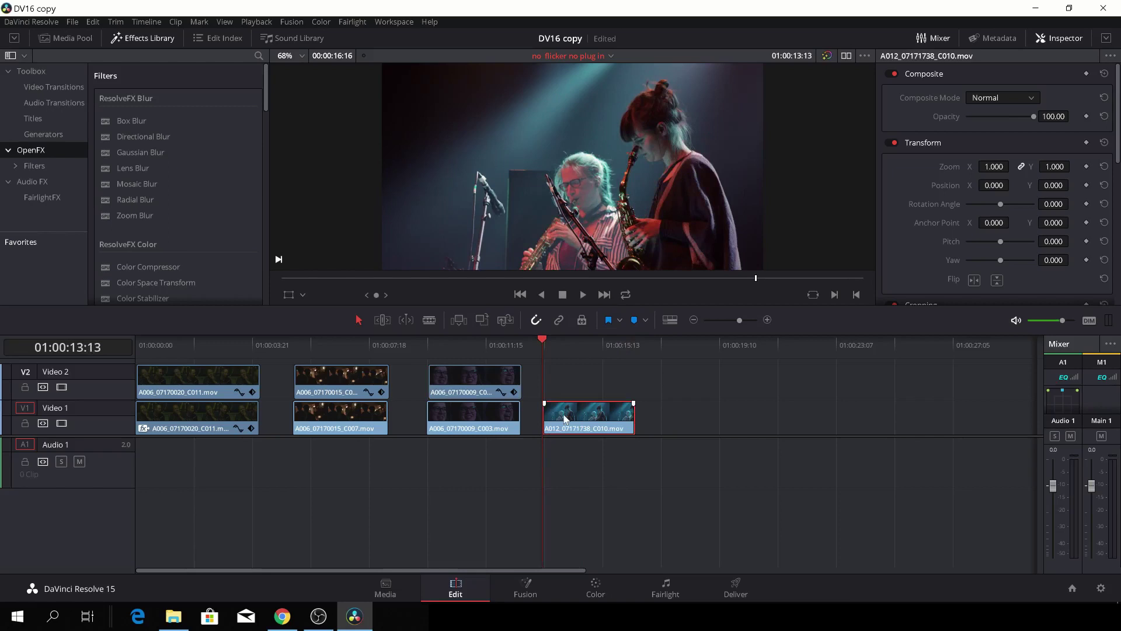
drag(580, 415, 576, 395)
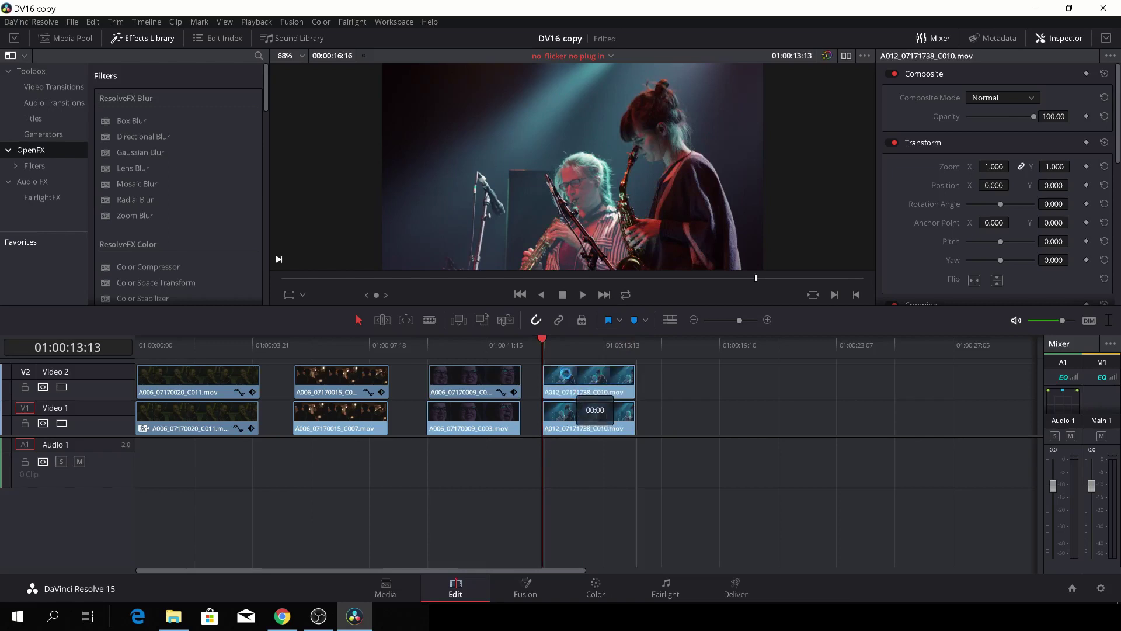
key(Right)
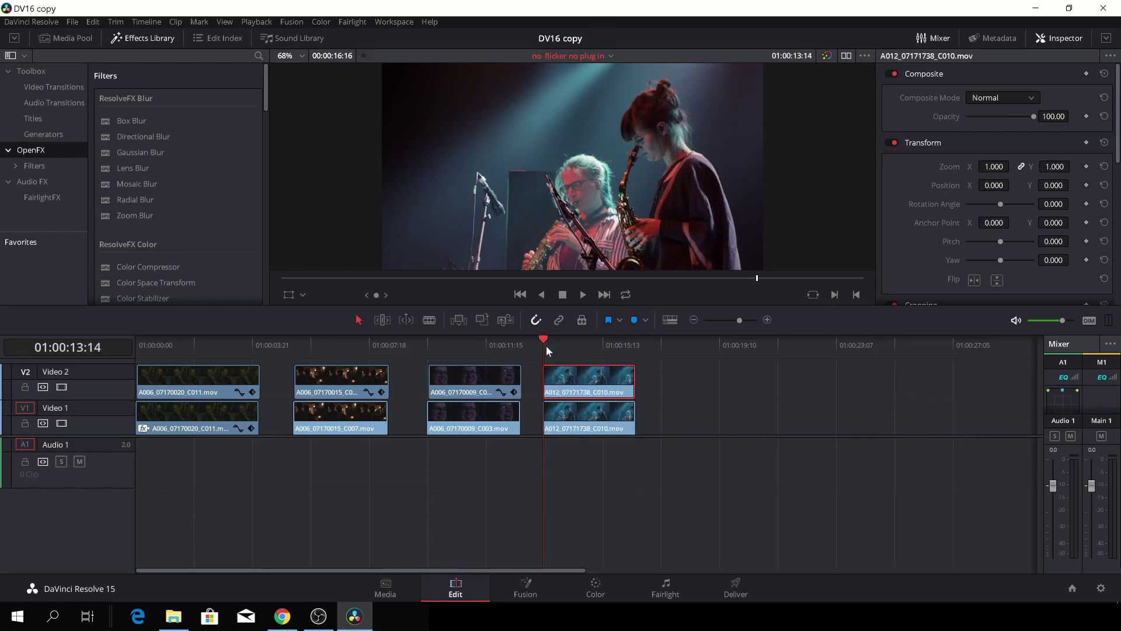
drag(551, 373, 553, 374)
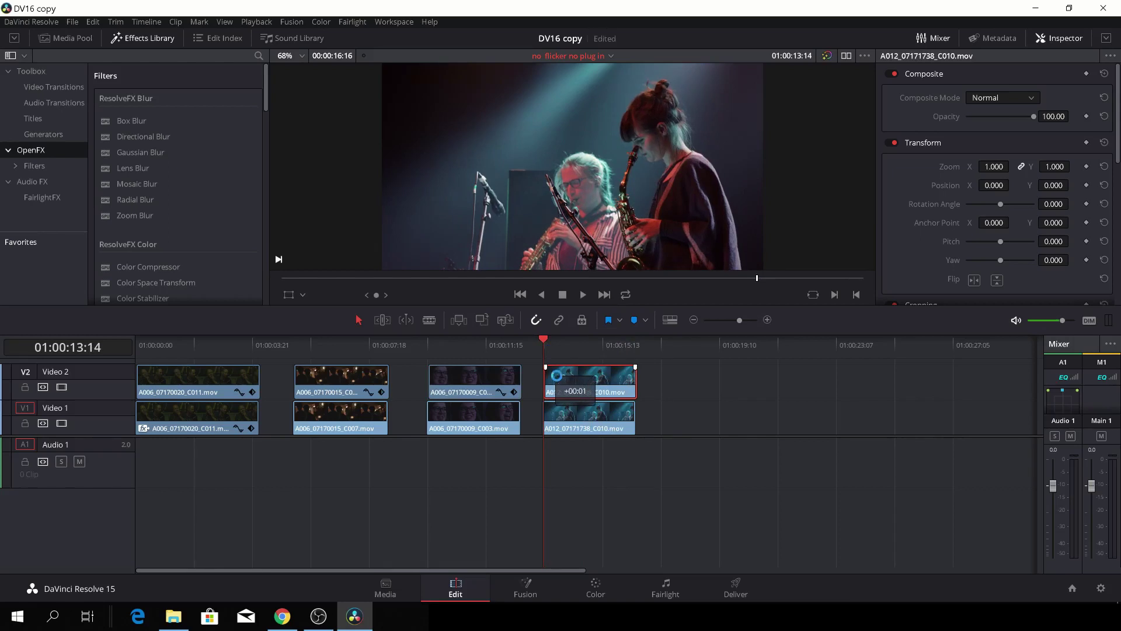
Set the concert clip copy's Opacity to 50.
click(1049, 116)
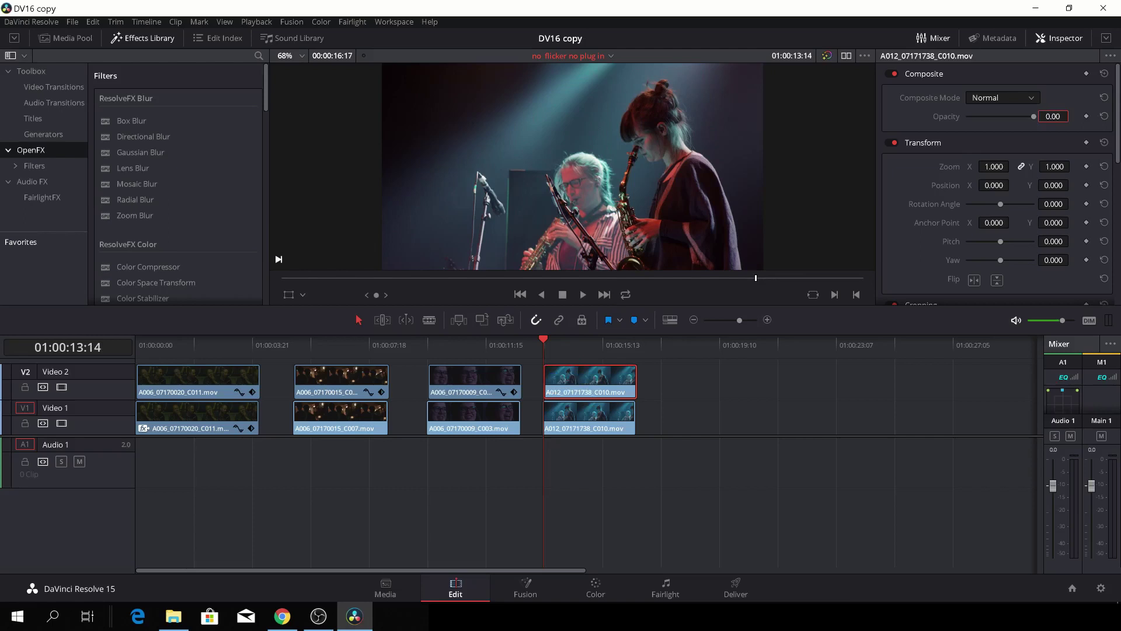
text(5)
key(Return)
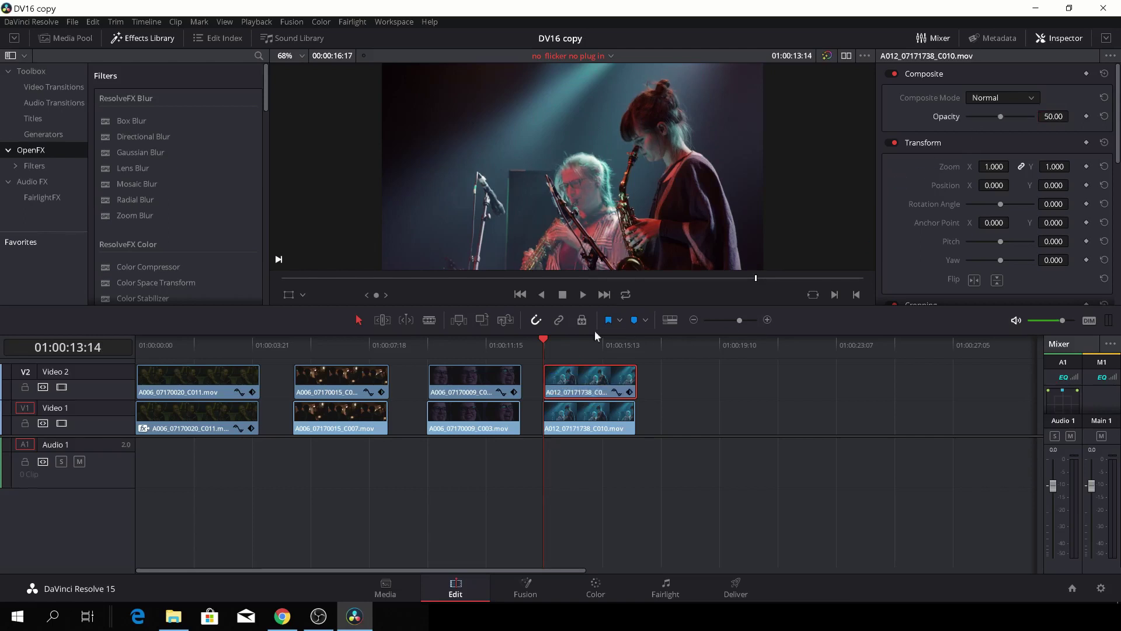
Disable the 50% Video 2 copy and play A012_07171738_C010.mov alone to compare flicker.
key(space)
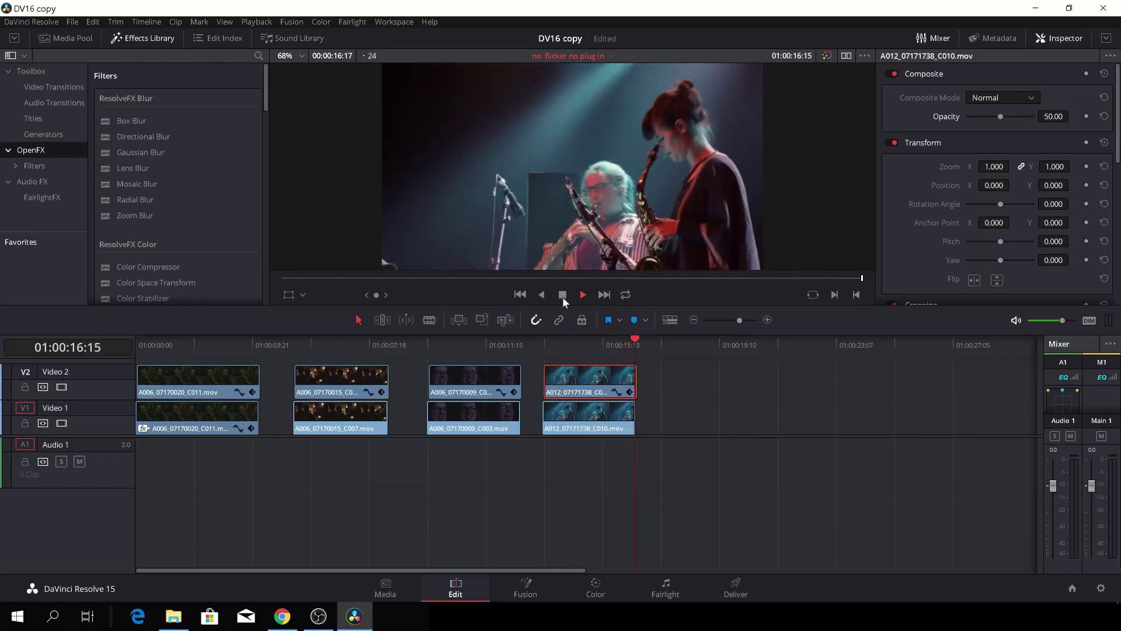
drag(654, 341, 555, 344)
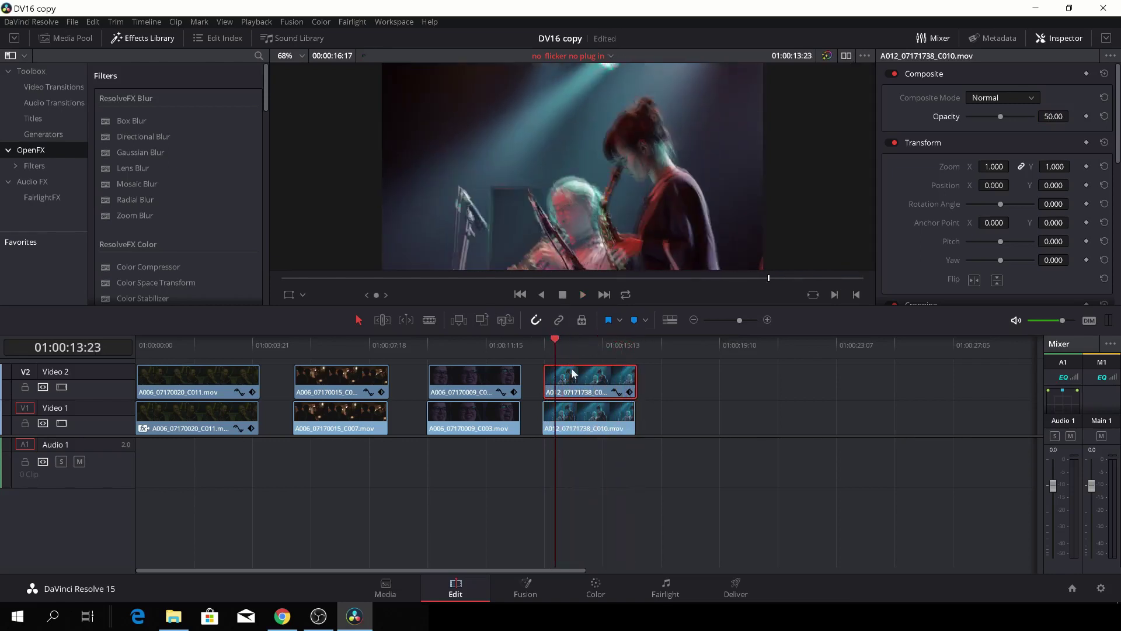
key(d)
key(space)
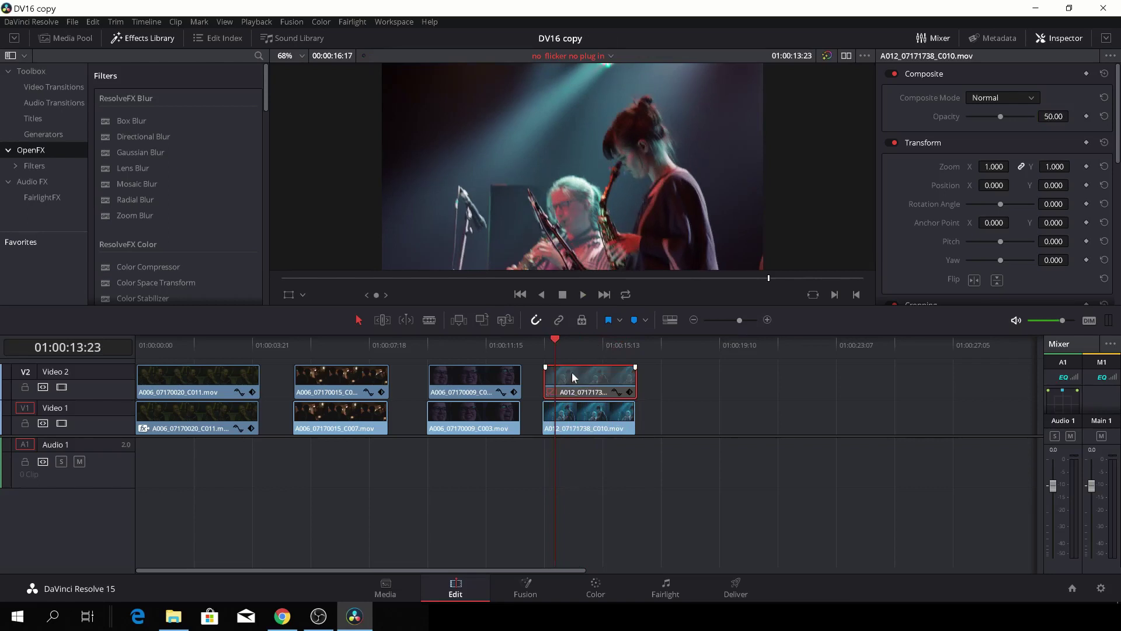